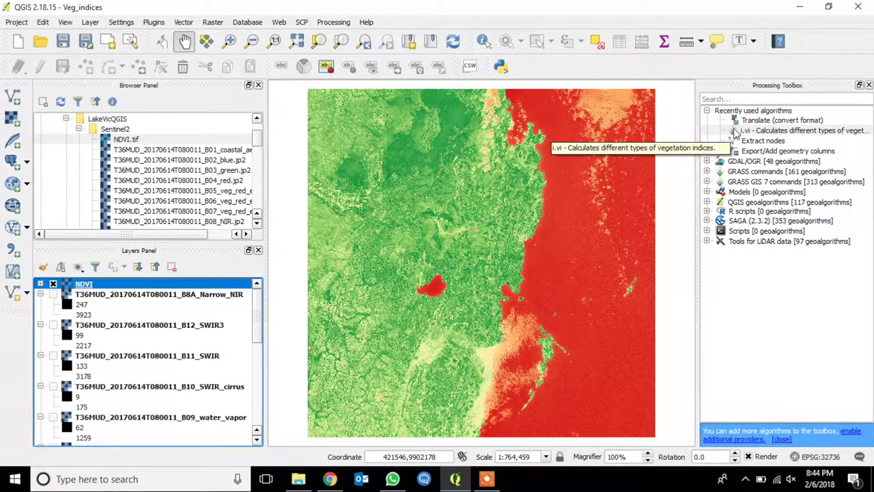
Step: Open the i.vi vegetation indices algorithm in batch processing mode
double_click(746, 131)
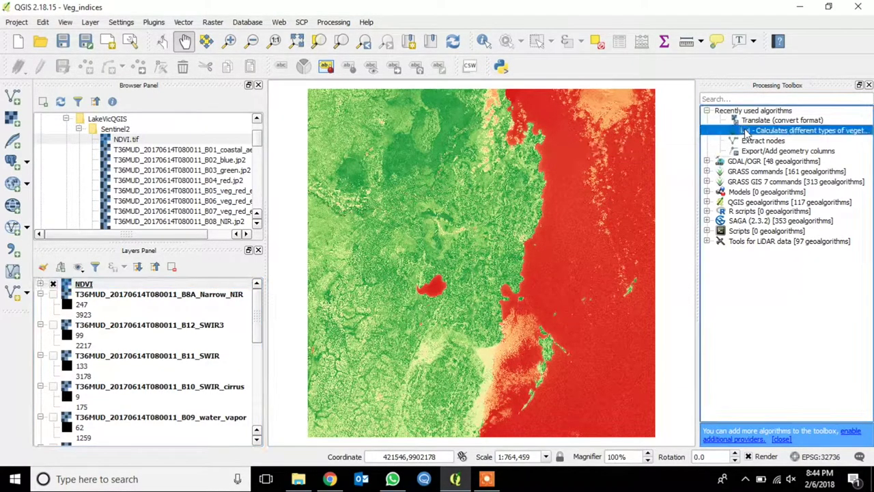
drag(602, 57, 528, 52)
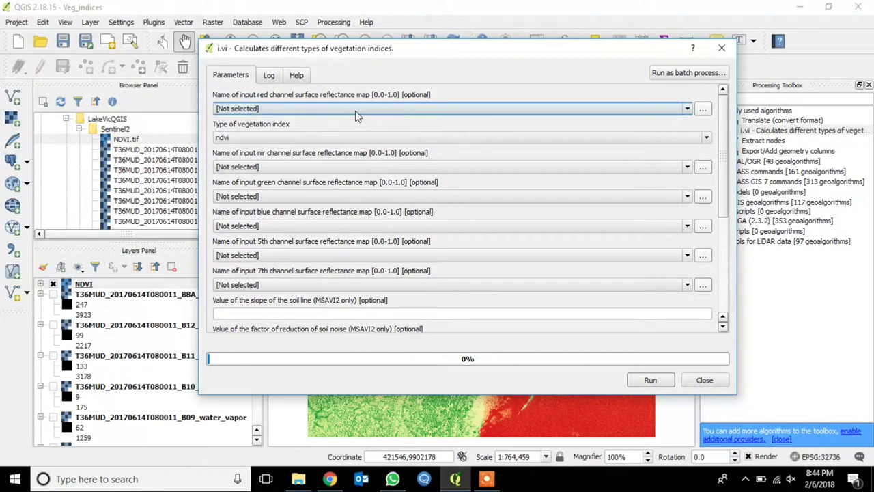
click(299, 77)
click(239, 75)
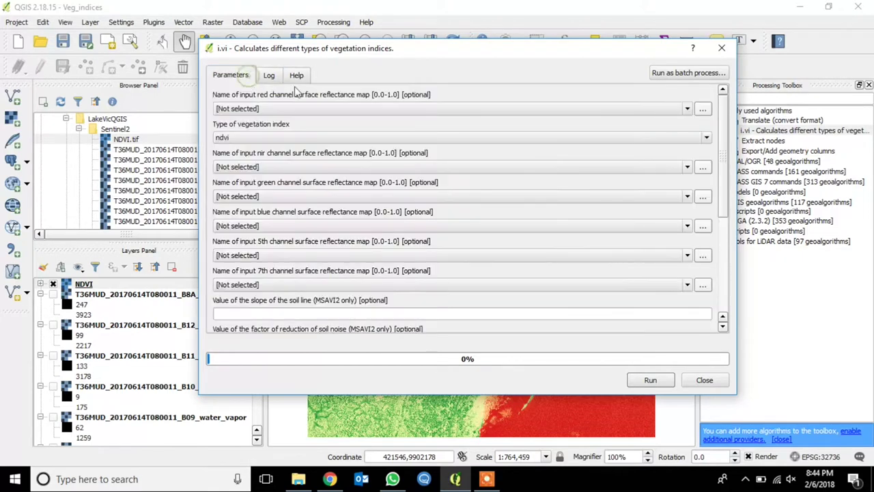
click(688, 73)
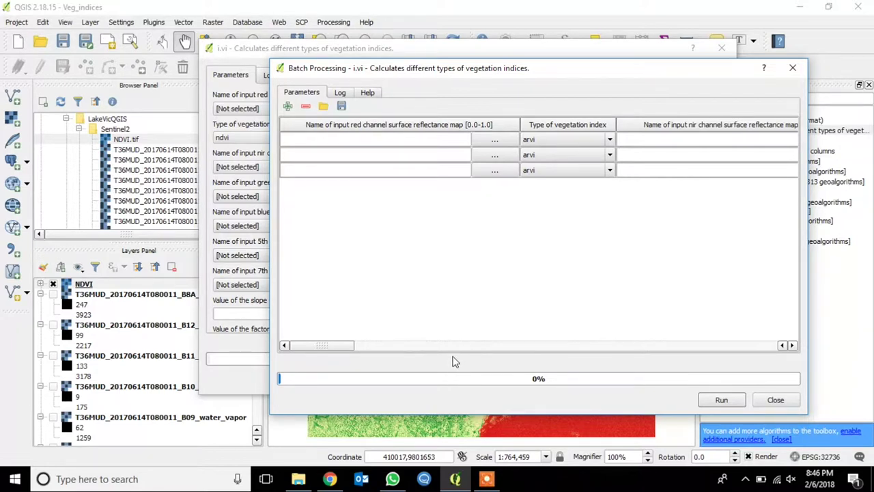
Step: Set the first batch row's red channel map to the open layer T36MUD_20170614T080011_B04_red
click(446, 140)
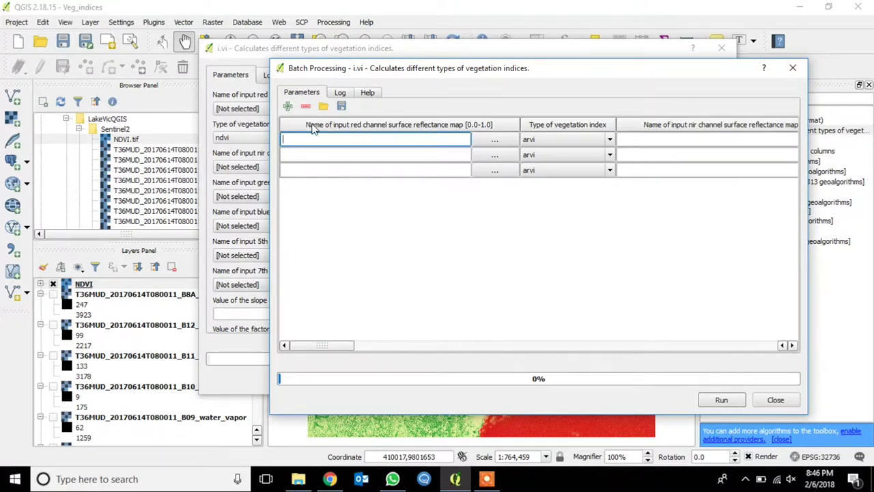
click(509, 142)
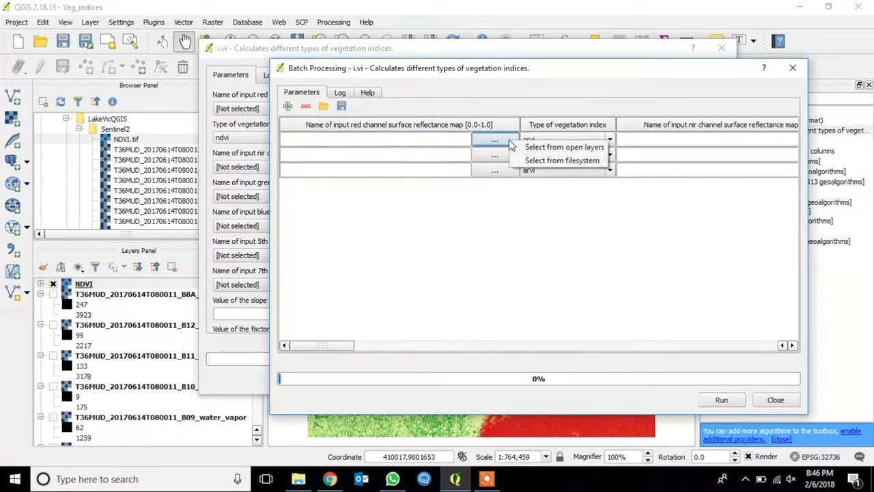
click(550, 147)
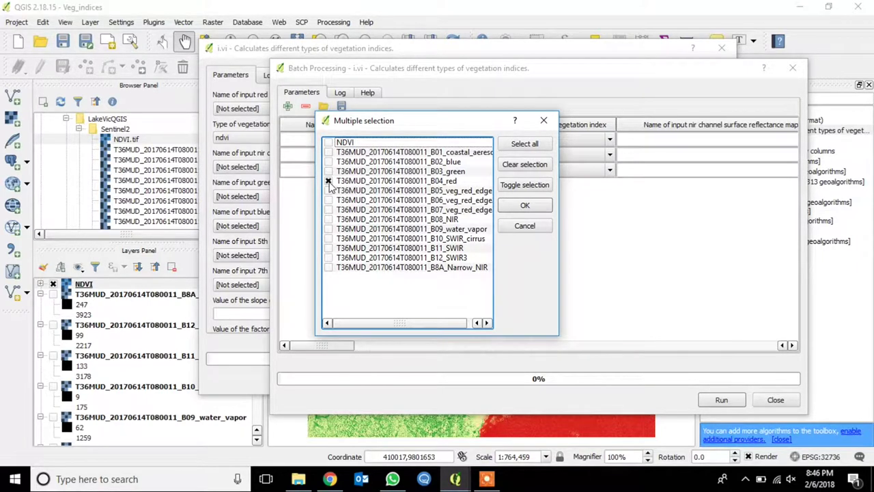
click(537, 207)
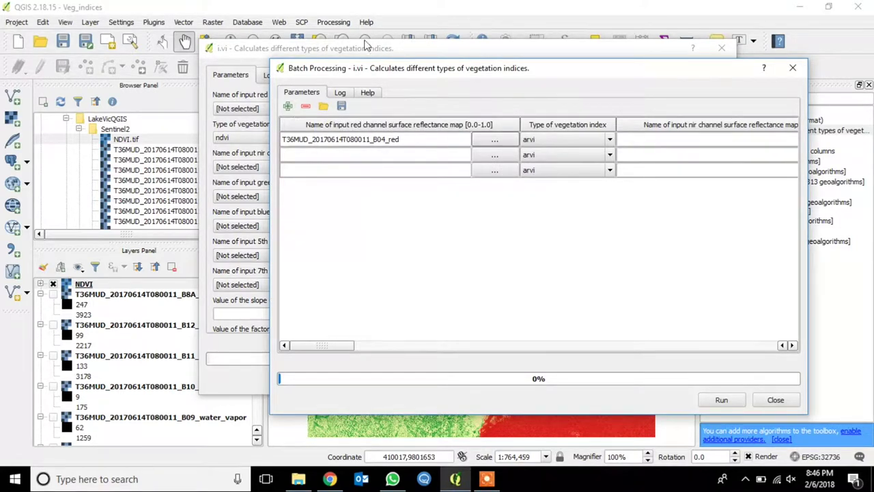
Step: Add three more rows to the batch processing table
click(288, 107)
click(288, 107)
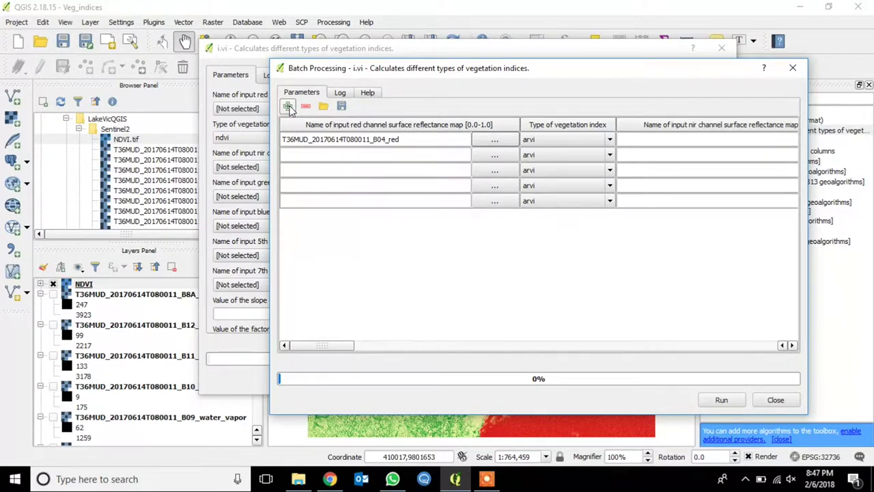
click(288, 108)
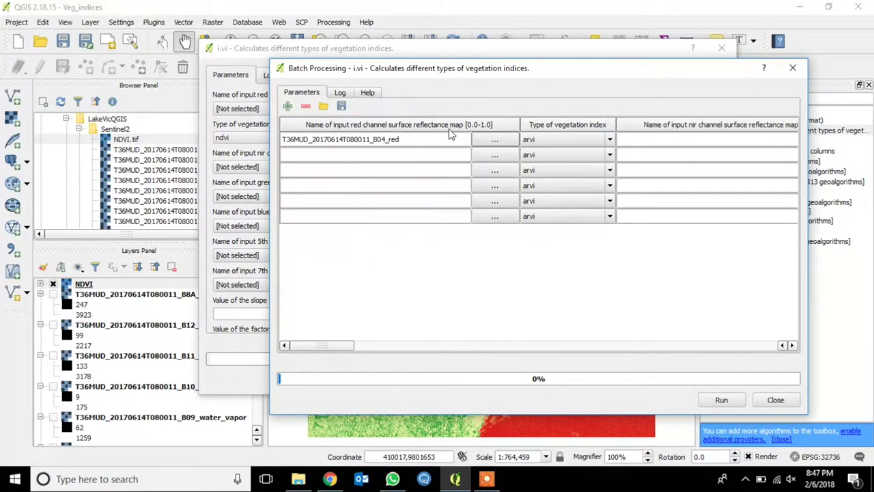
Step: Copy the first row's red channel layer name into the second row's red channel field
click(429, 138)
drag(414, 139, 279, 138)
key(ctrl+c)
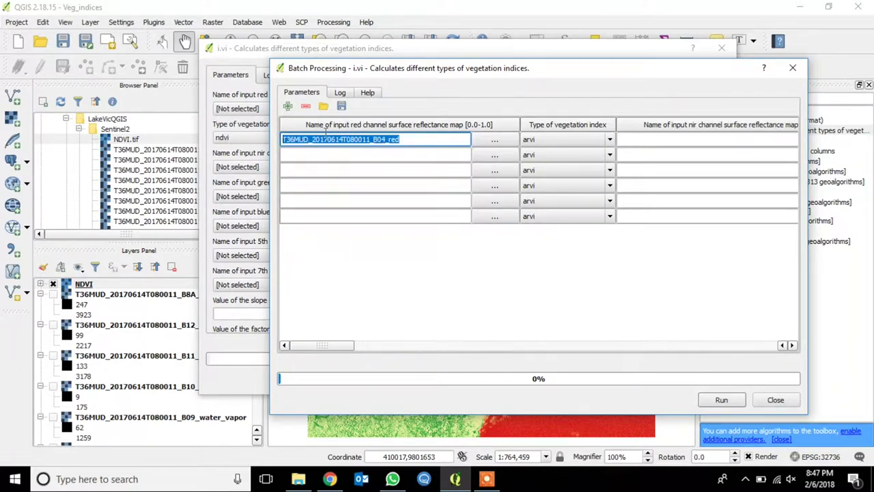
right_click(337, 142)
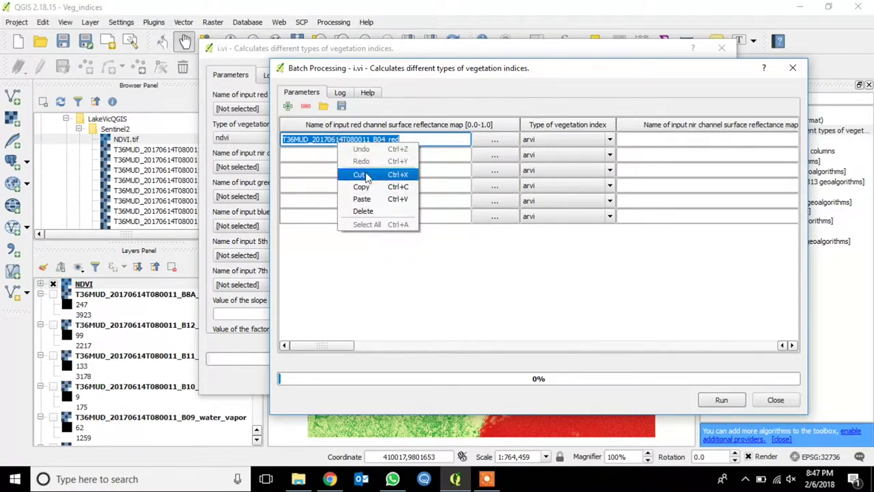
click(365, 187)
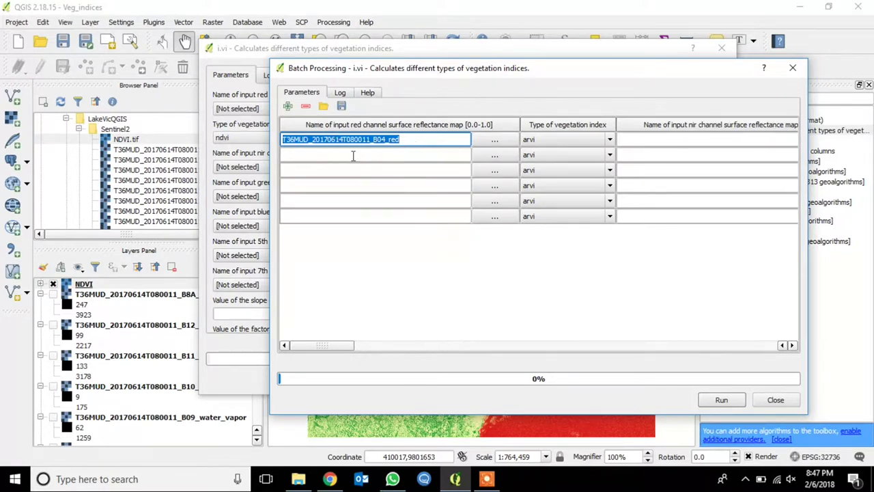
click(353, 155)
right_click(353, 156)
click(383, 209)
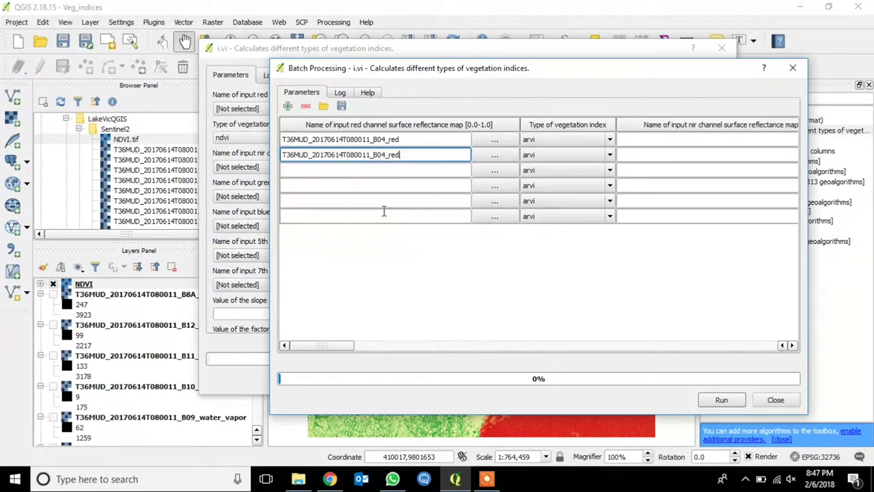
Step: Paste the copied T36MUD_20170614T080011_B04_red name into the red channel fields of rows three to six
click(333, 169)
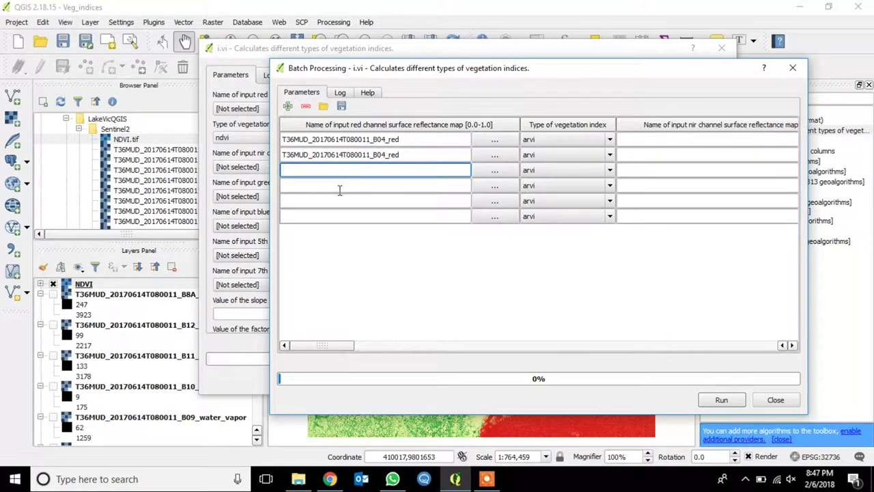
key(ctrl+v)
click(355, 184)
right_click(397, 183)
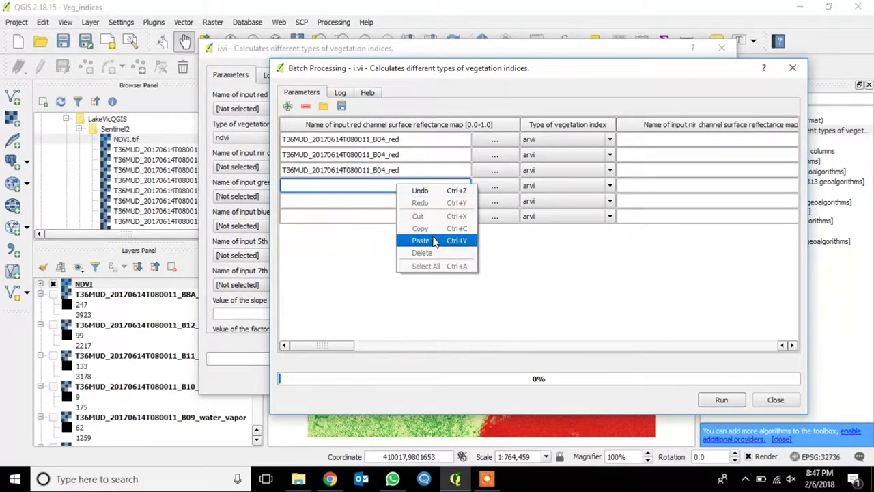
click(422, 240)
click(406, 201)
right_click(406, 203)
click(429, 260)
click(429, 215)
right_click(429, 217)
click(454, 273)
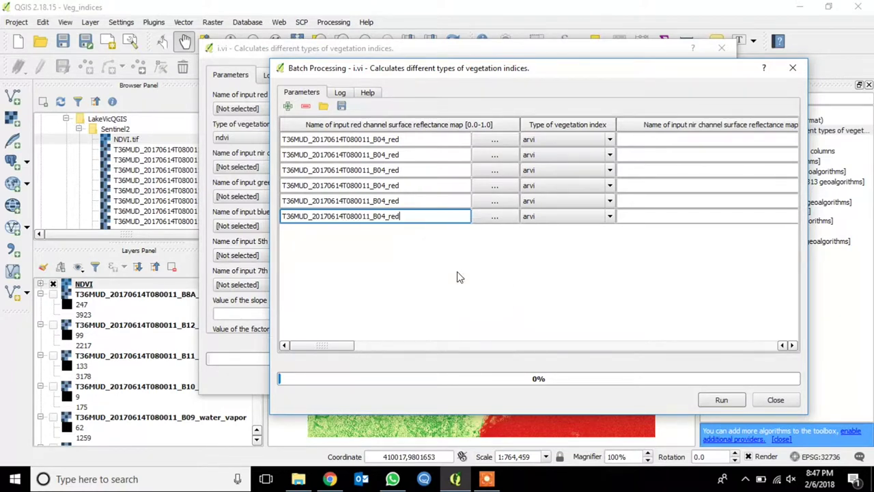
Step: Set the vegetation index type to arvi in the first row and dvi in the second row
click(611, 139)
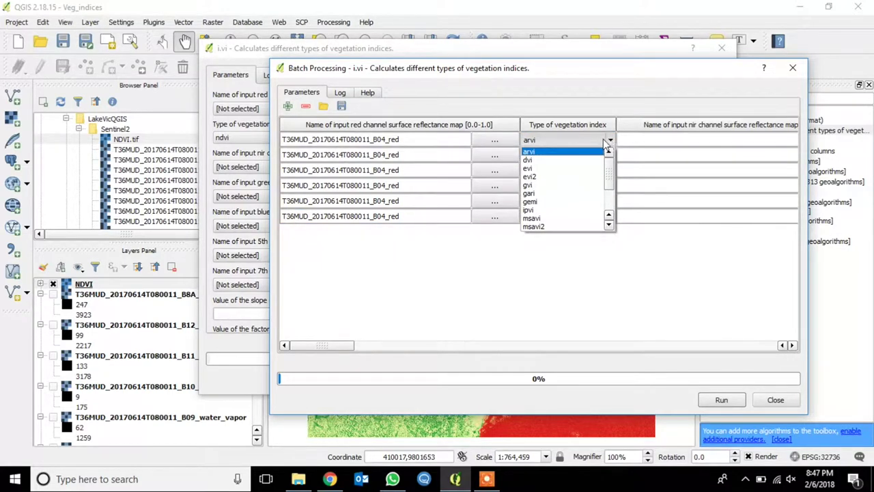
click(540, 151)
scroll(614, 154, down, 1)
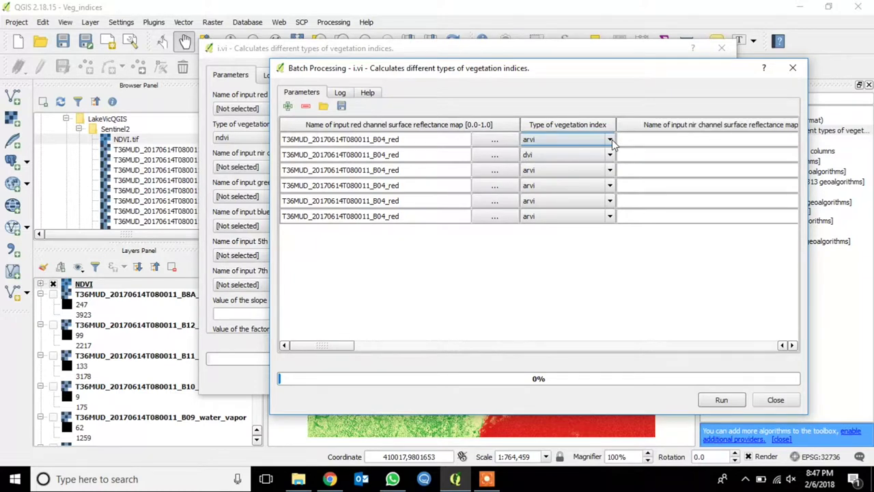
scroll(610, 155, up, 1)
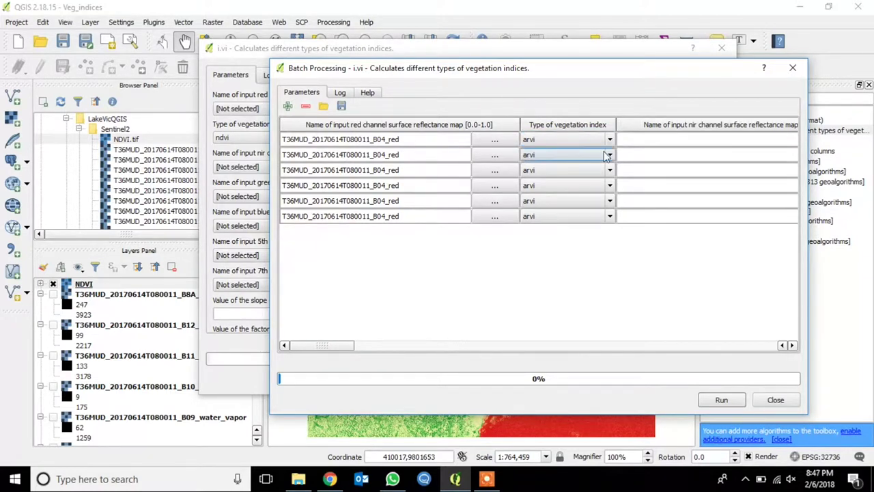
click(610, 155)
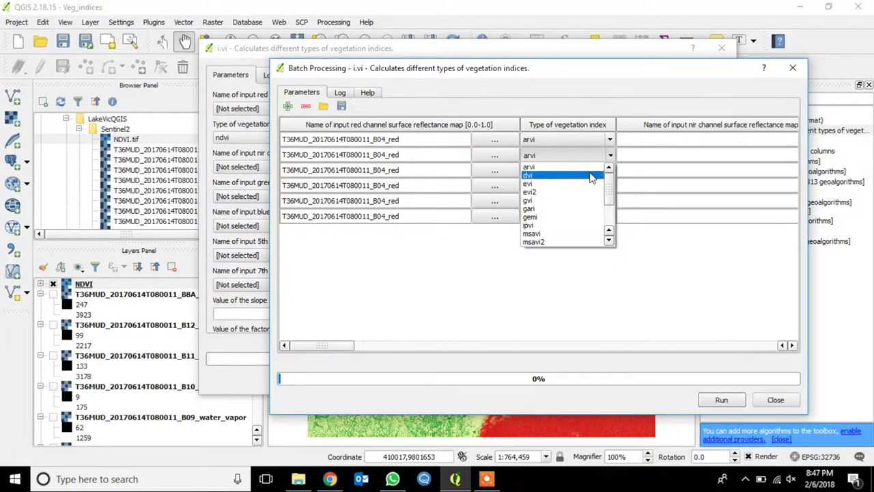
click(591, 176)
Step: Set the vegetation index type to sr in the third row and evi2 in the fourth row
click(611, 170)
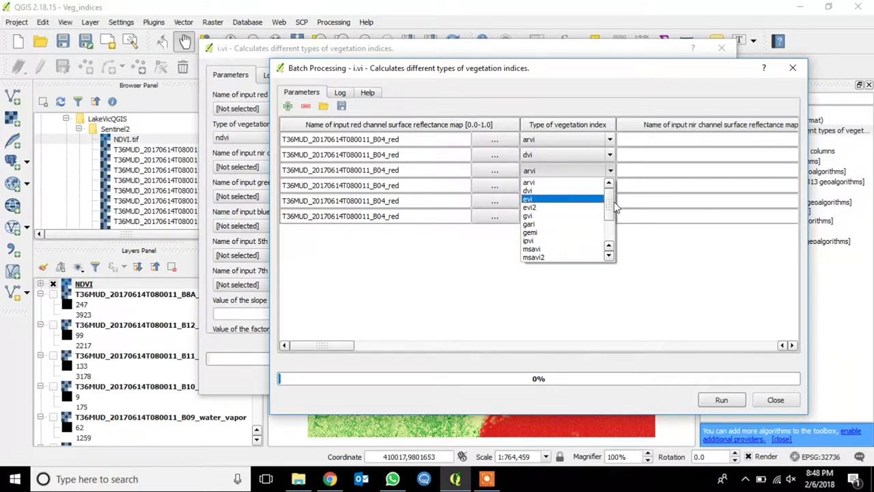
drag(614, 201, 612, 235)
click(578, 240)
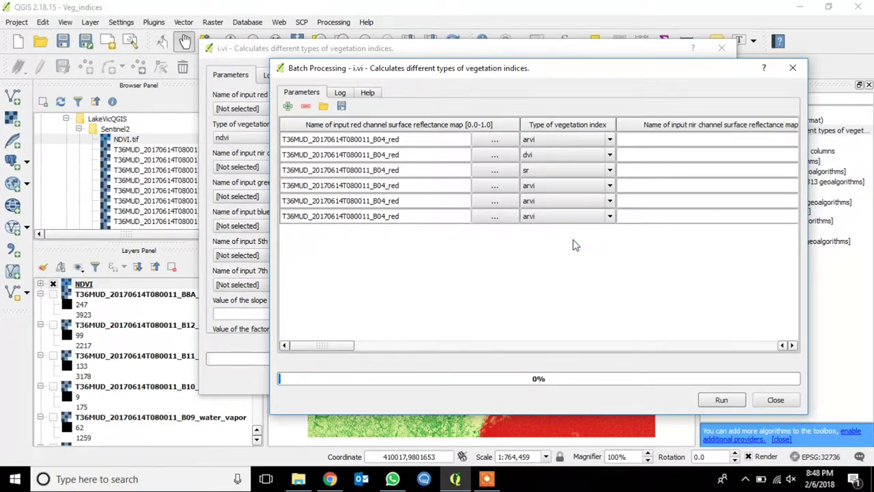
click(612, 188)
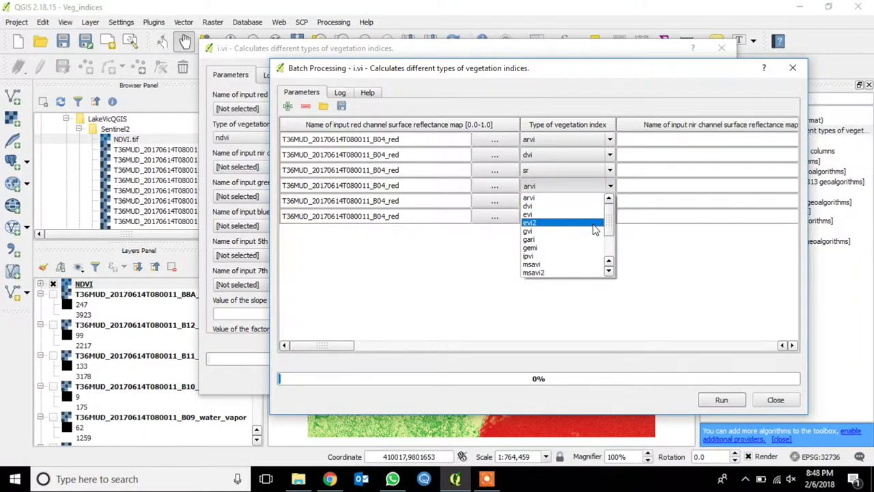
click(593, 224)
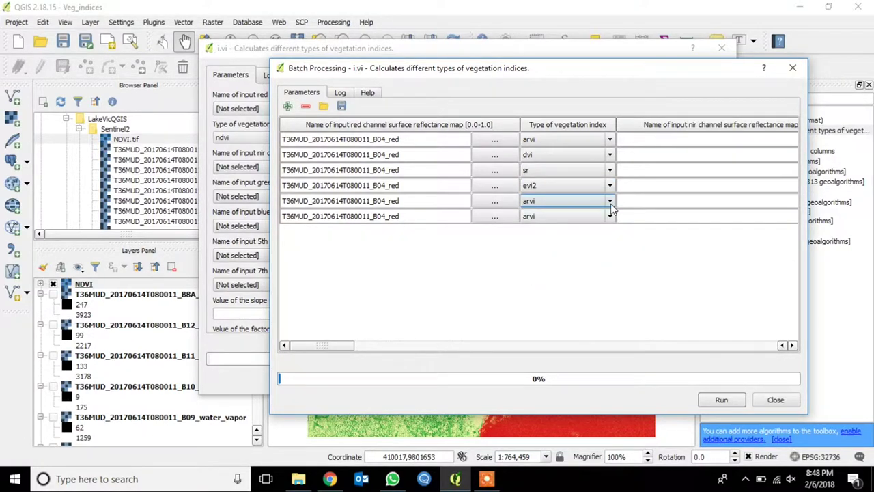
Step: Set the vegetation index type to gari in the fifth row and ipvi in the sixth row
click(610, 202)
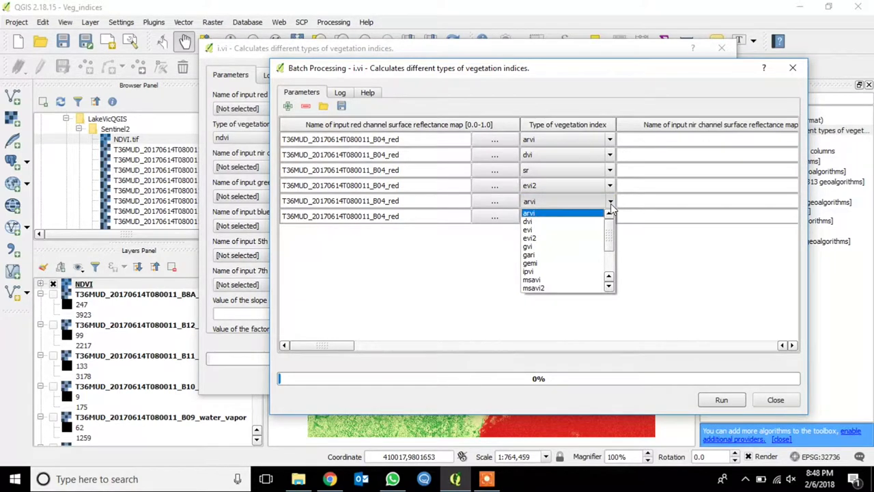
click(558, 254)
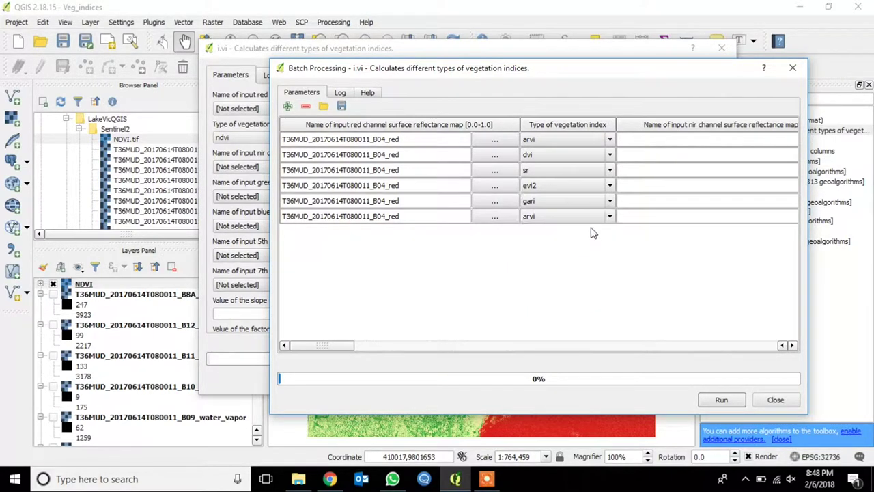
click(610, 216)
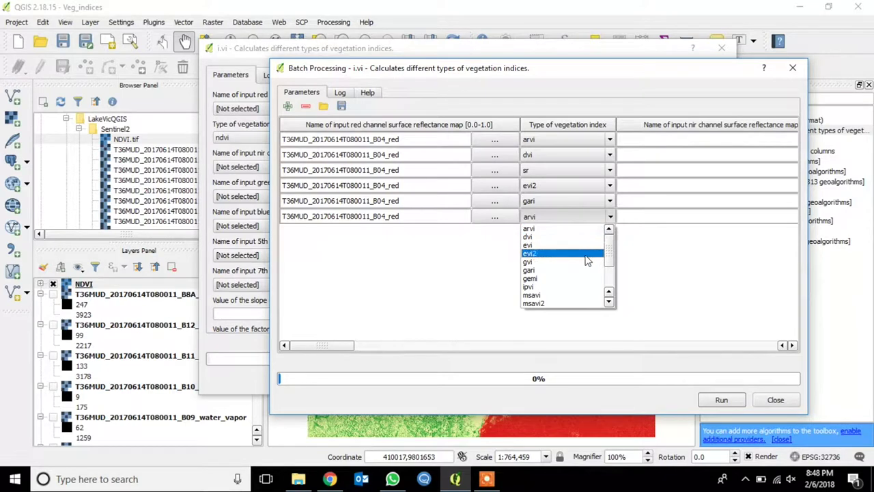
click(572, 287)
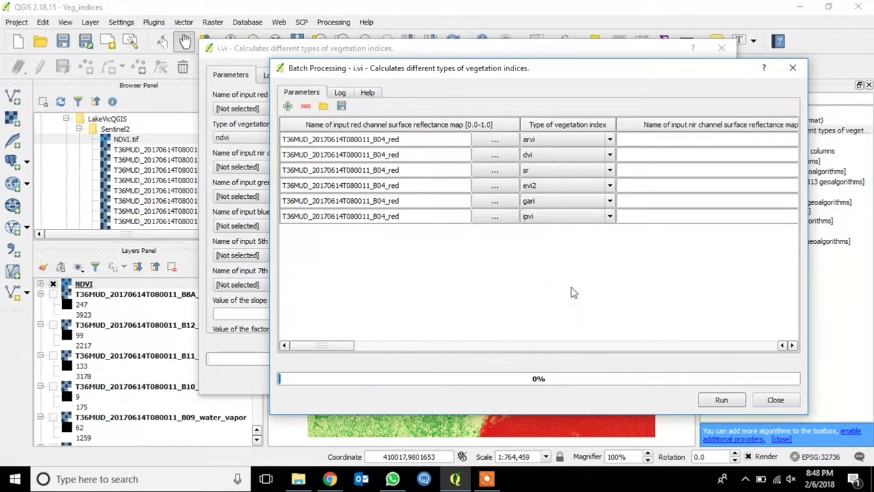
Step: Set the arvi row's nir channel map to the open layer T36MUD_20170614T080011_B08_NIR
click(792, 345)
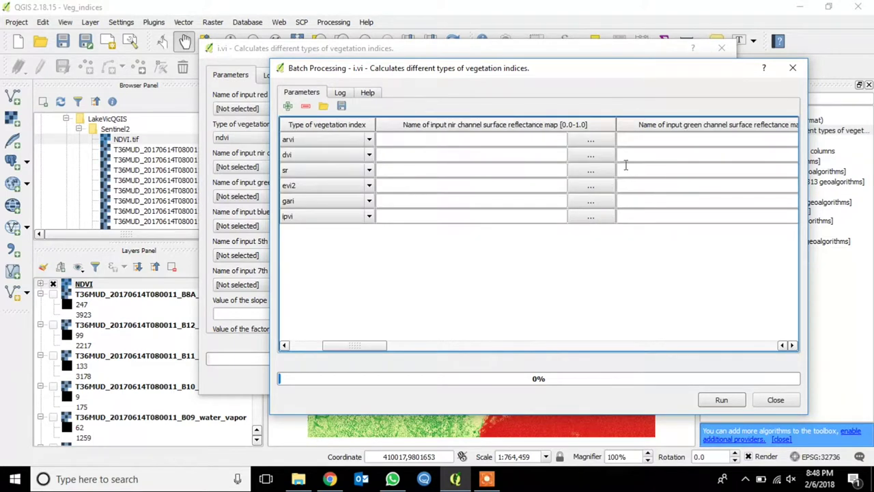
click(601, 141)
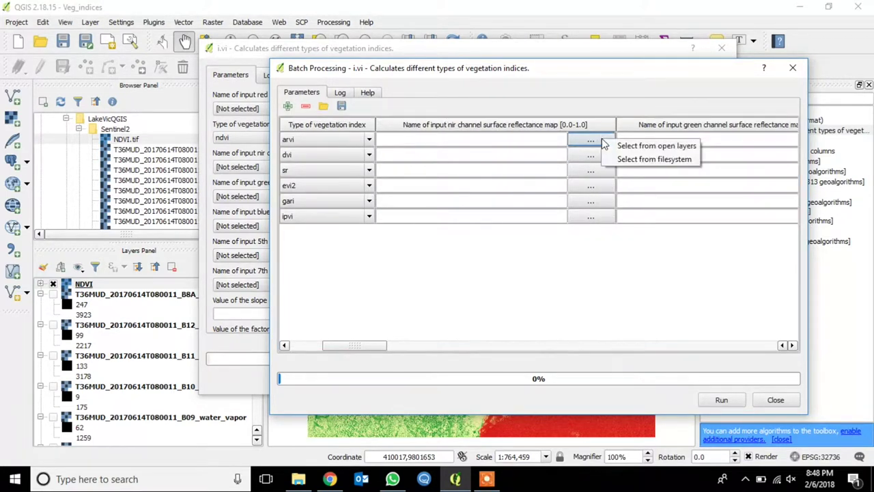
click(666, 147)
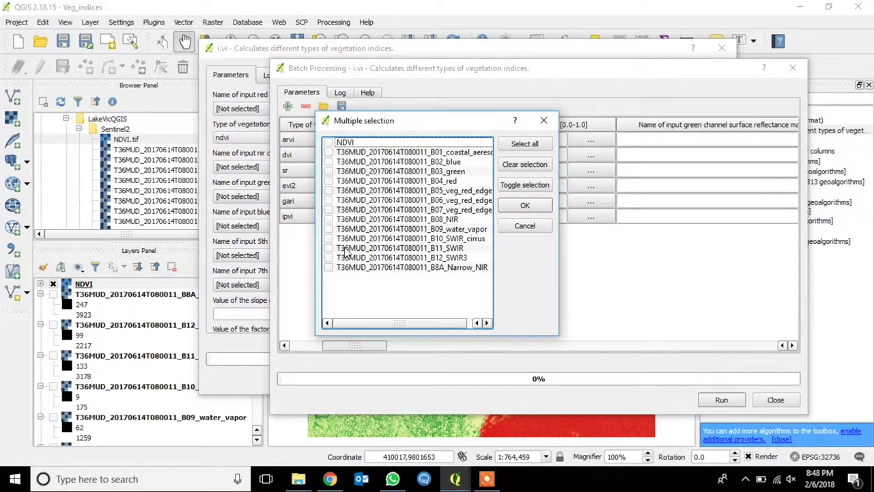
click(328, 220)
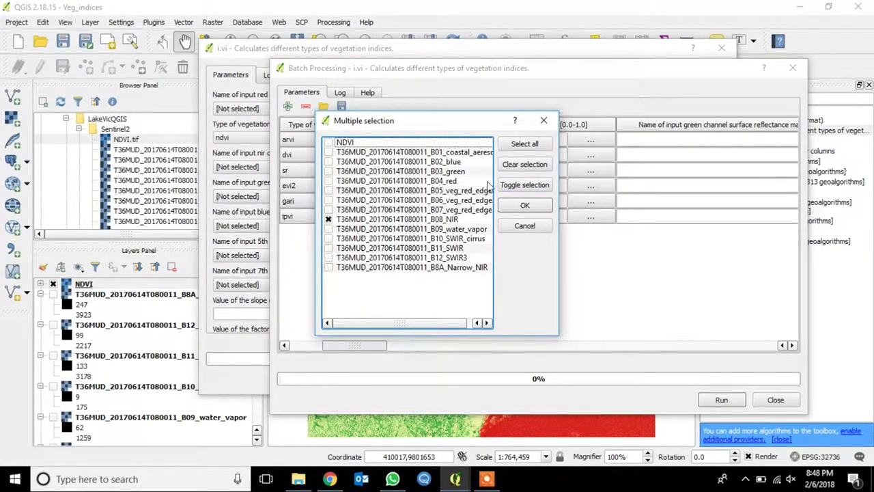
click(523, 208)
Step: Copy the arvi row's nir channel map name, T36MUD_20170614T080011_B08_NIR, into the dvi and sr rows
drag(510, 144, 371, 126)
right_click(417, 141)
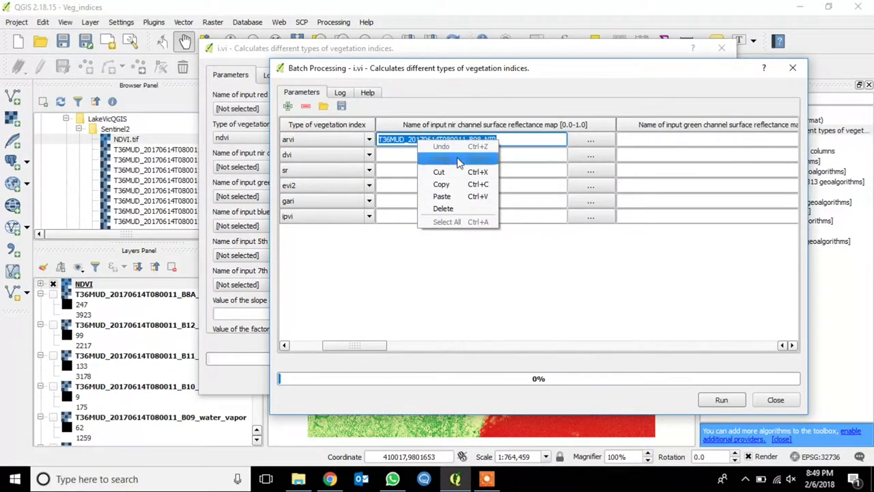
click(457, 184)
click(445, 155)
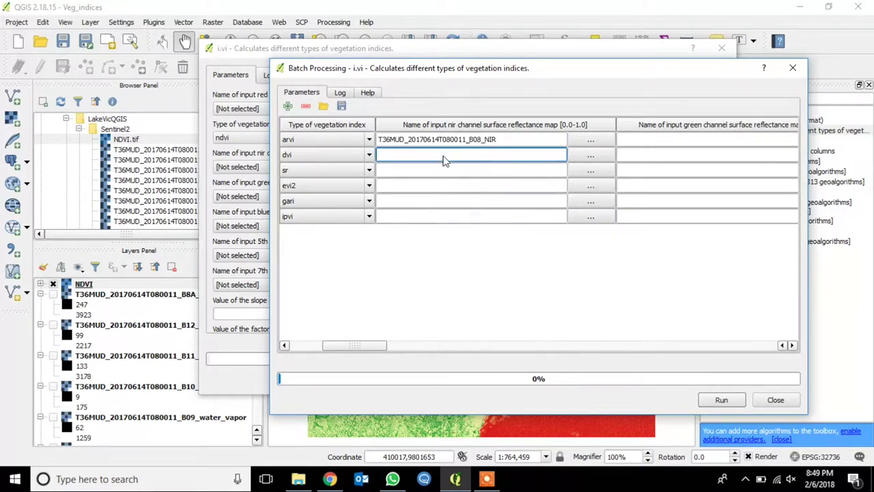
right_click(445, 155)
click(467, 213)
click(445, 170)
right_click(445, 170)
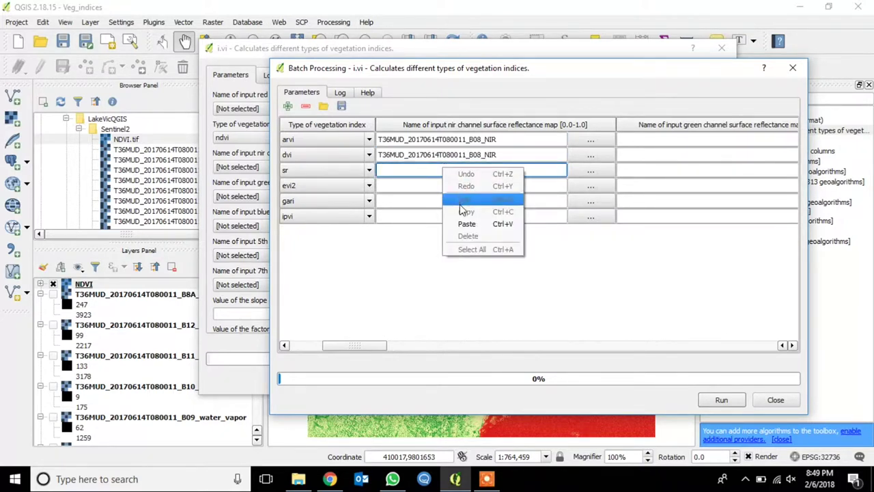
click(466, 228)
Step: Fill the nir channel map of the evi2, gari and ipvi rows with the copied T36MUD_20170614T080011_B08_NIR
click(459, 185)
right_click(460, 185)
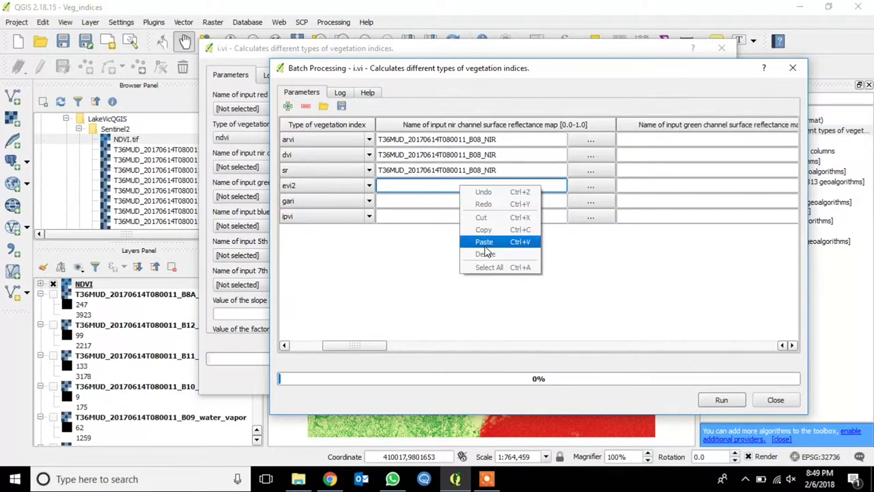
click(486, 239)
click(477, 200)
right_click(477, 201)
click(501, 260)
click(496, 217)
right_click(496, 217)
click(521, 268)
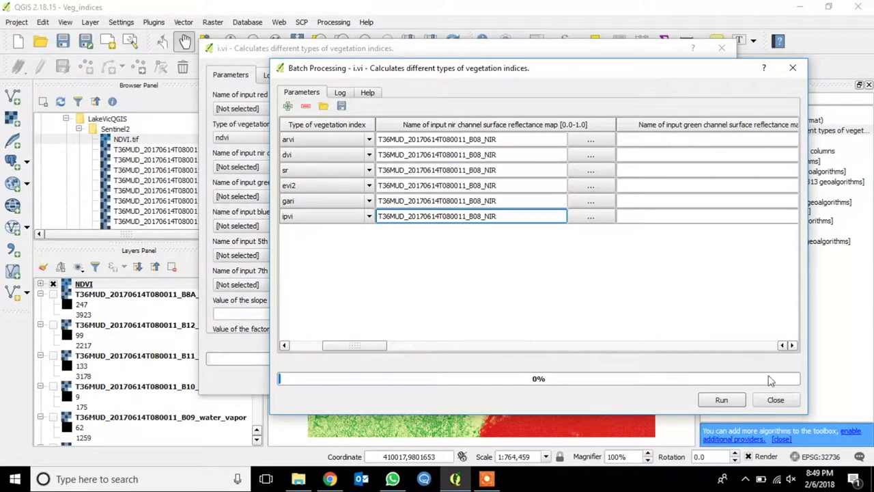
Step: Set the first row's green channel map to the open layer T36MUD_20170614T080011_B03_green
click(792, 345)
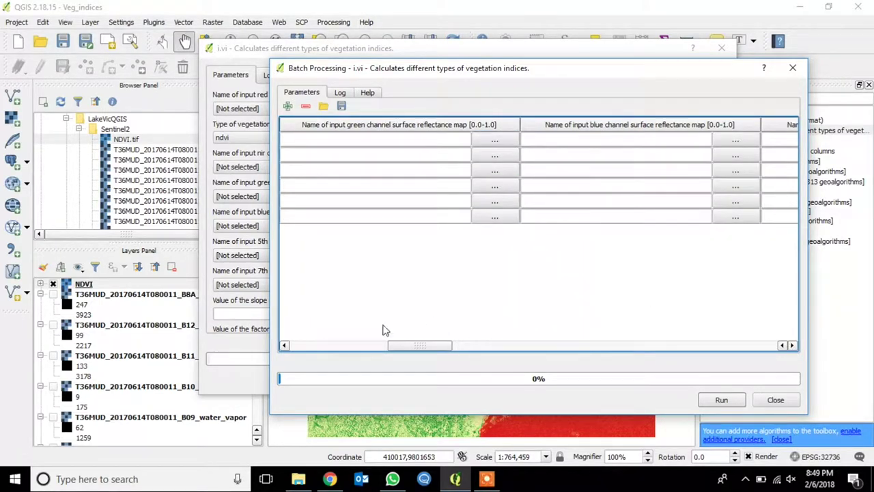
click(284, 345)
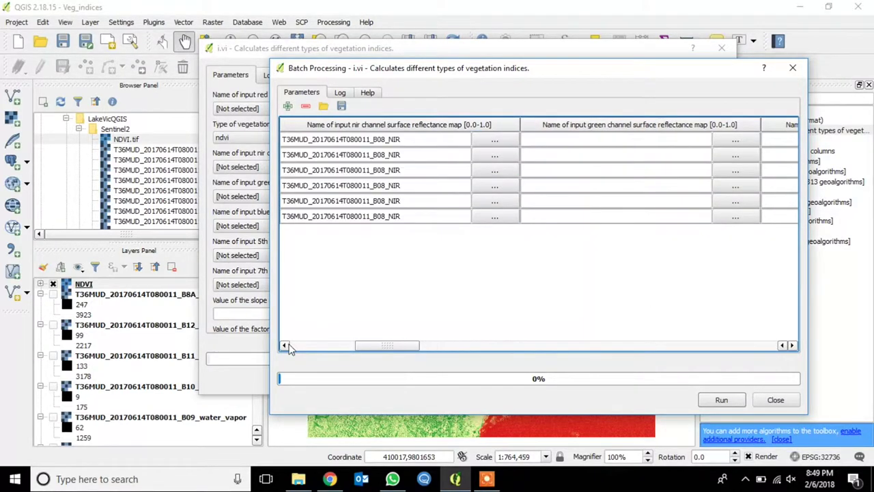
click(745, 141)
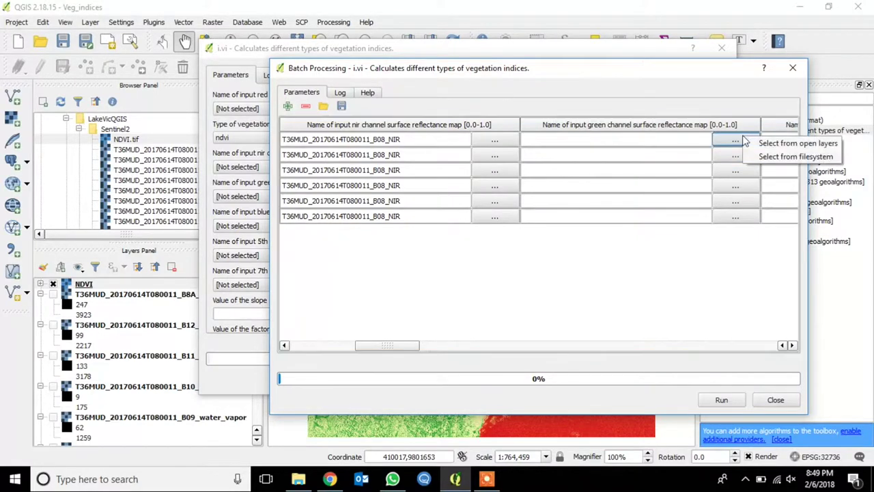
click(784, 144)
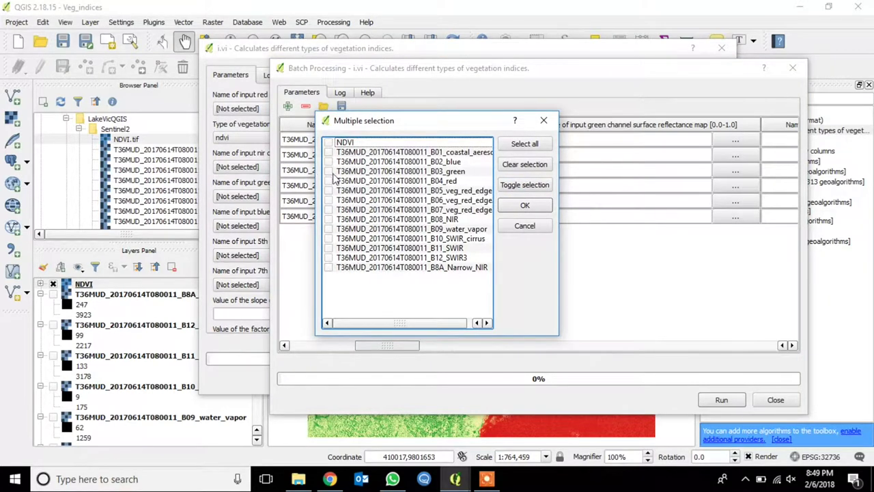
click(330, 171)
click(526, 204)
Step: Copy the first row's green channel map name, T36MUD_20170614T080011_B03_green, into the second and third rows
drag(653, 141, 564, 140)
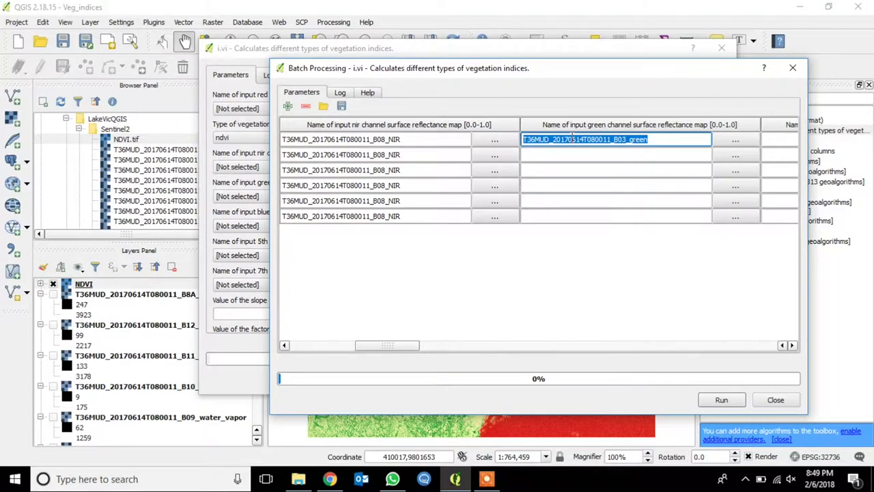
right_click(579, 138)
click(633, 185)
right_click(629, 156)
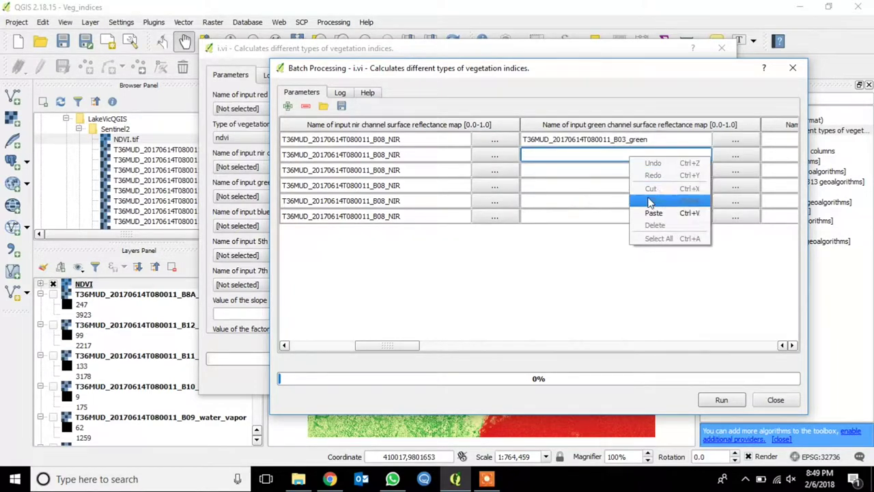
click(654, 212)
right_click(649, 169)
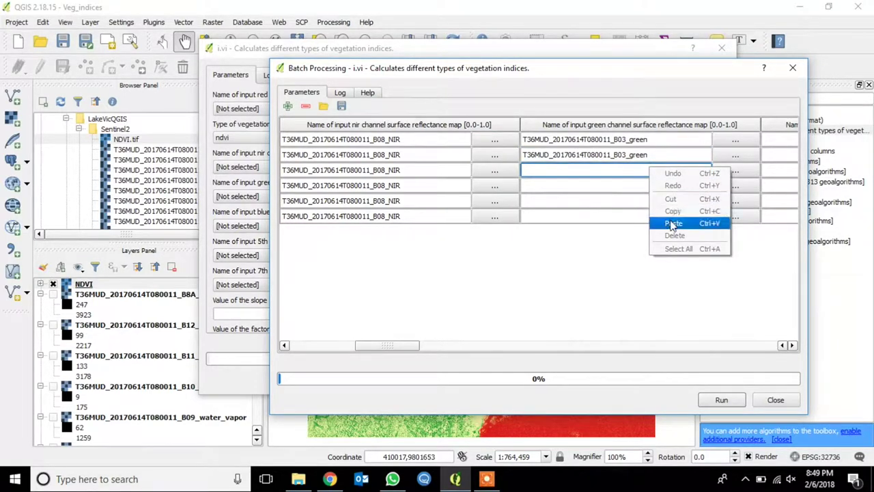
click(672, 220)
Step: Fill the green channel map of the fourth, fifth and sixth rows with the copied T36MUD_20170614T080011_B03_green
right_click(668, 196)
click(683, 244)
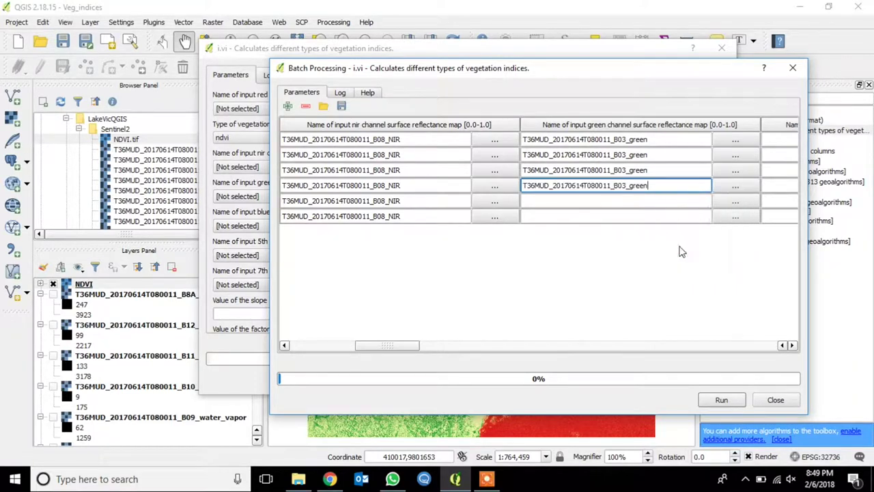
right_click(636, 204)
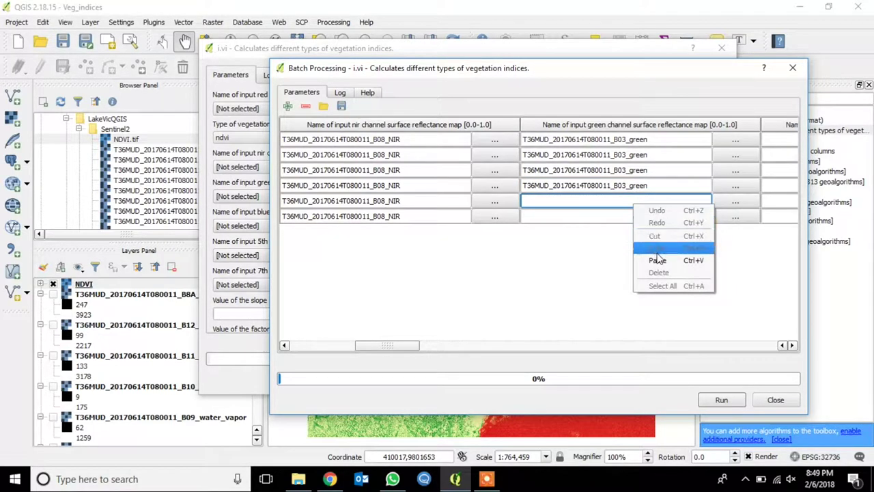
click(658, 255)
right_click(657, 219)
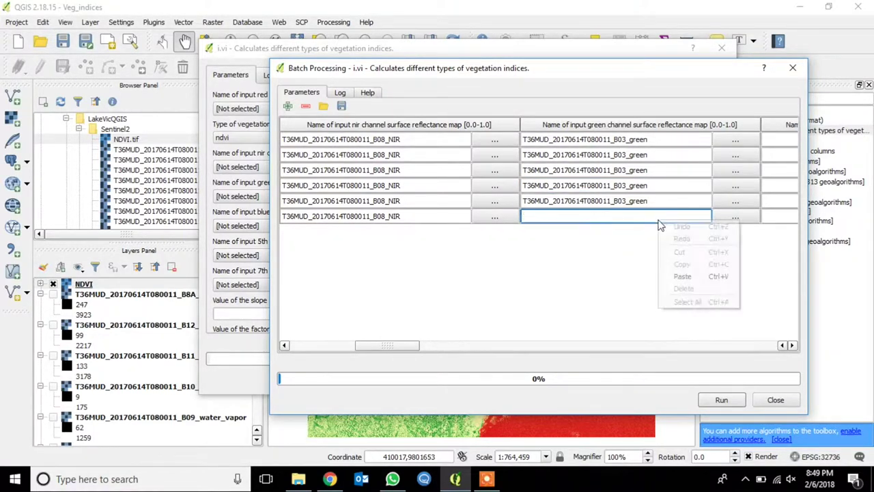
click(672, 275)
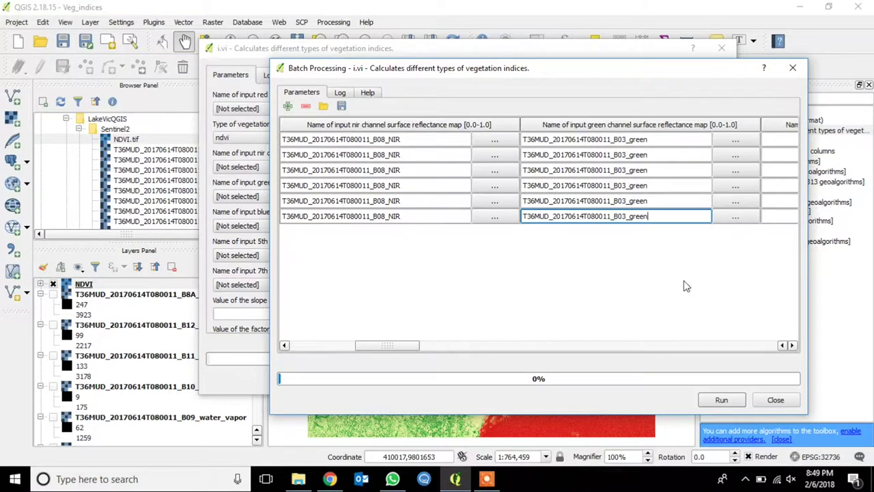
Step: Set the first row's blue channel map to the open layer T36MUD_20170614T080011_B02_blue
click(792, 346)
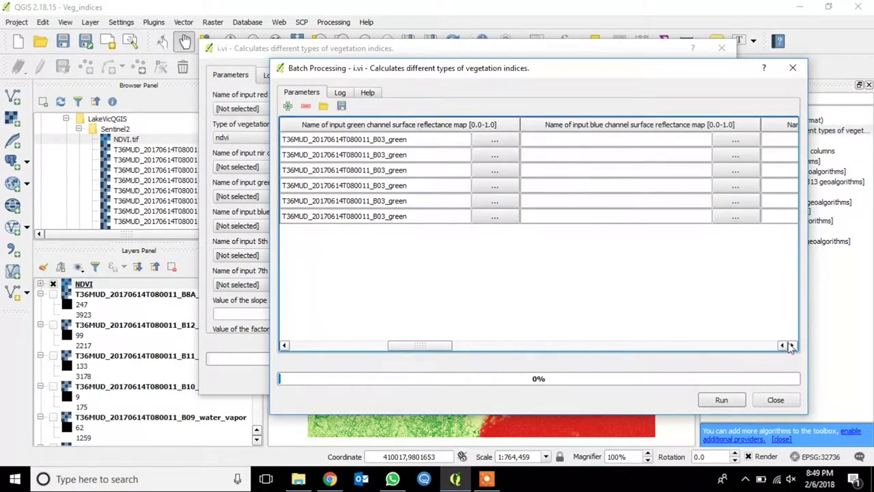
click(736, 141)
click(785, 148)
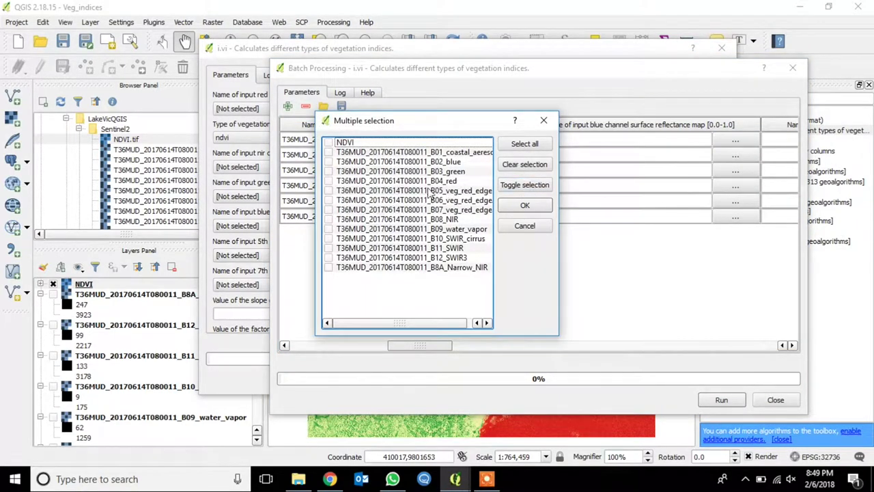
click(329, 162)
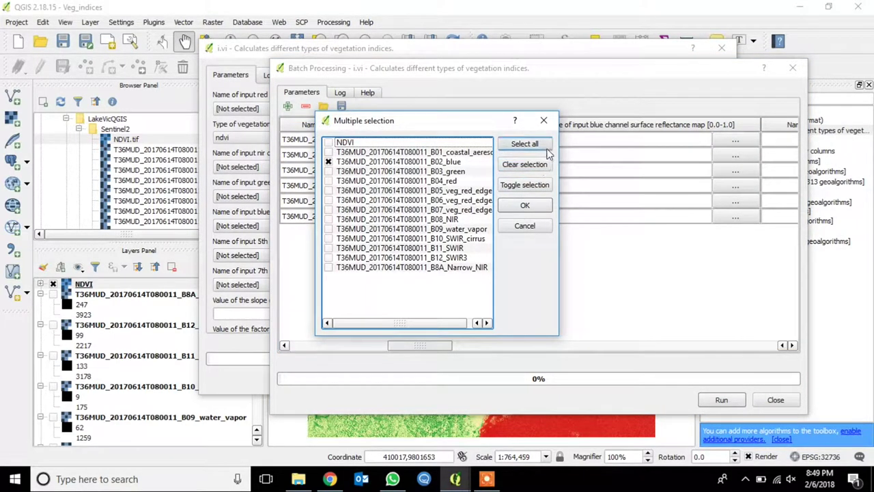
click(524, 205)
Step: Copy the first row's blue channel map name, T36MUD_20170614T080011_B02_blue, into the second and third rows
click(652, 140)
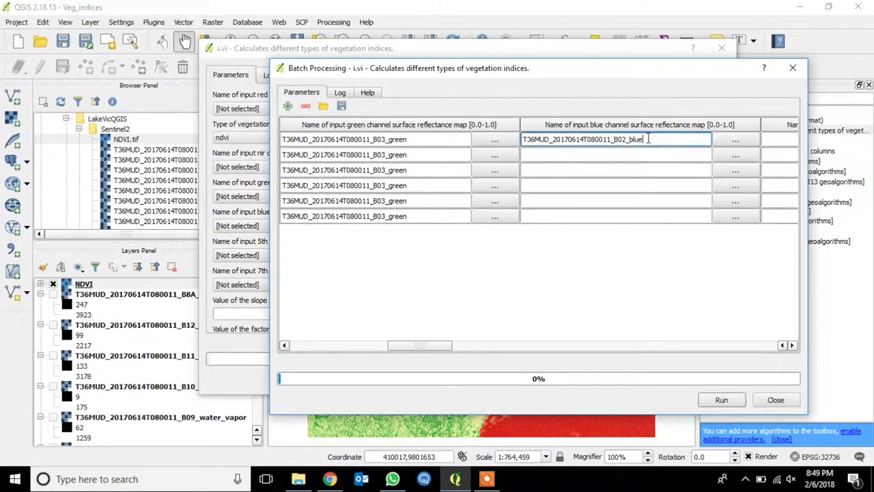
right_click(561, 145)
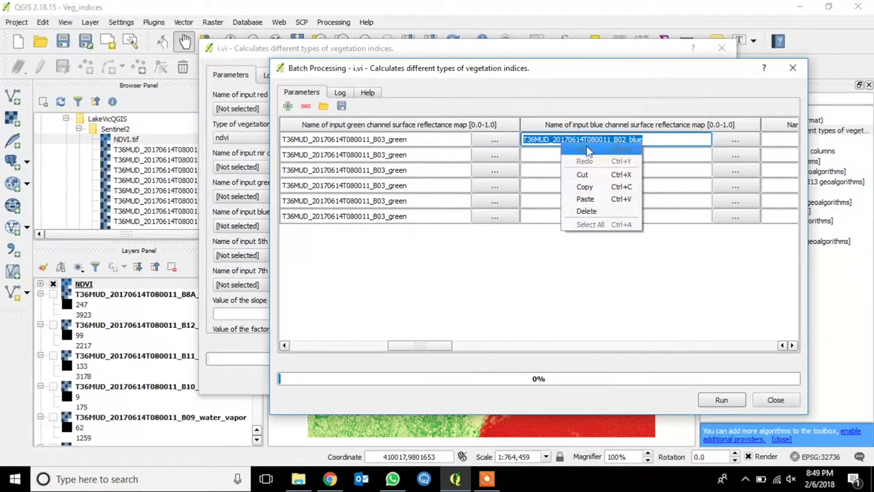
click(593, 190)
right_click(600, 151)
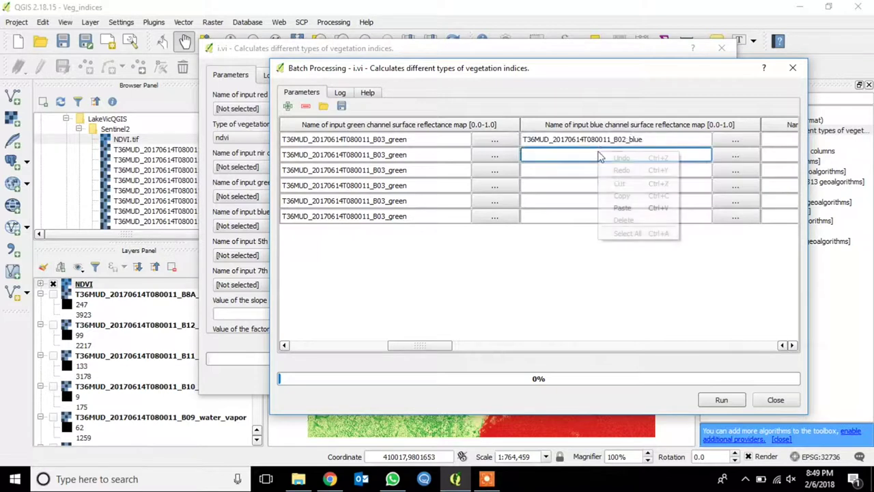
click(621, 206)
right_click(609, 176)
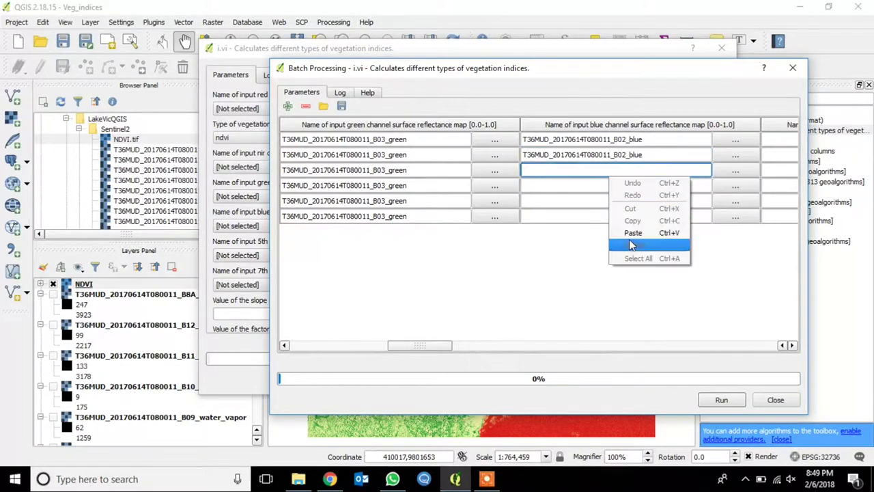
click(629, 234)
Step: Fill the blue channel map of the fourth, fifth and sixth rows with the copied T36MUD_20170614T080011_B02_blue
right_click(647, 182)
click(673, 237)
right_click(654, 200)
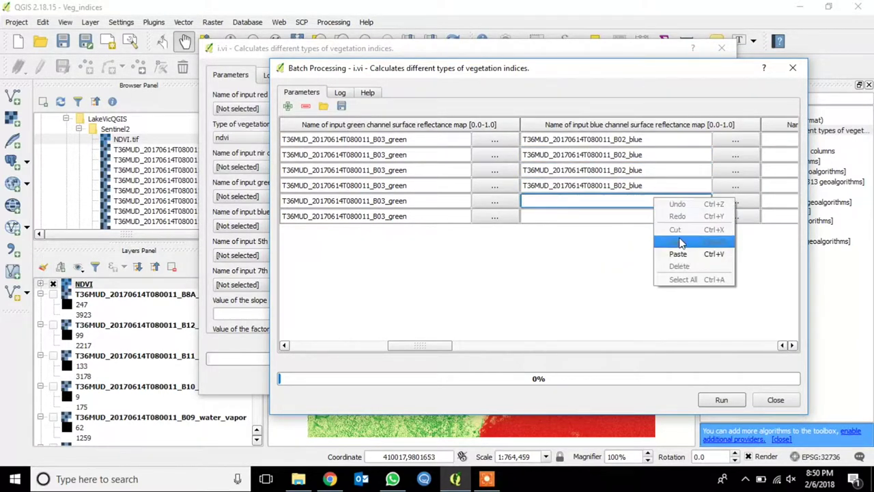
click(676, 251)
right_click(673, 216)
click(683, 269)
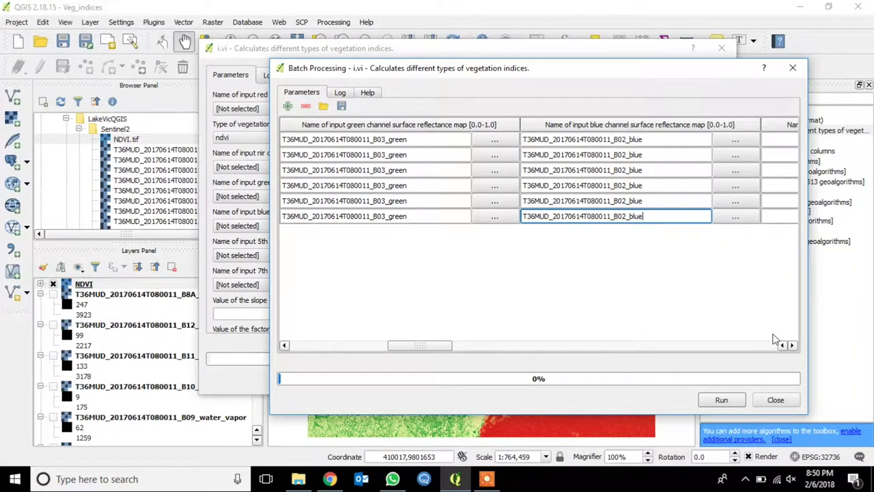
Step: Set the first row's 5th channel map to the open layer T36MUD_20170614T080011_B05_veg_red_edge1
click(792, 344)
click(792, 345)
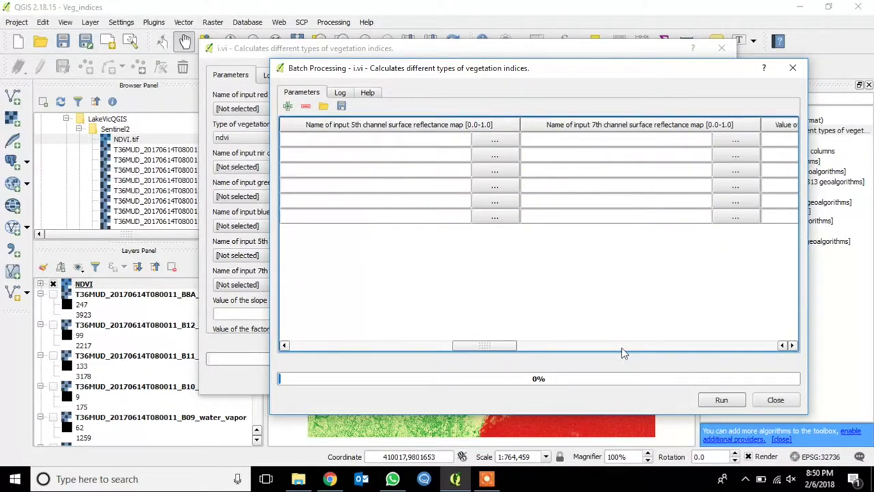
click(285, 346)
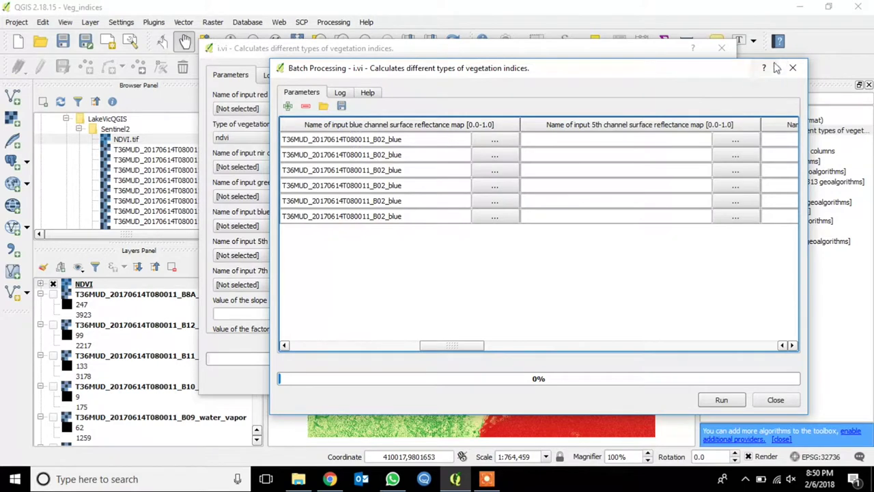
click(733, 141)
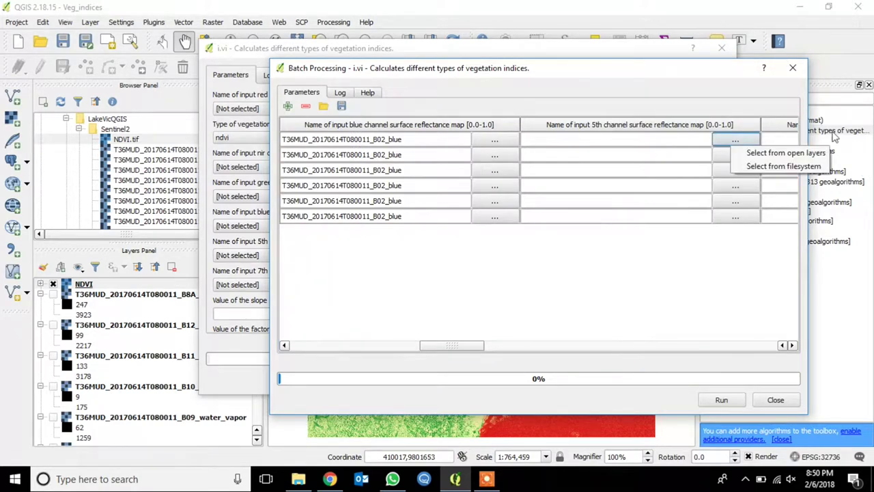
click(783, 153)
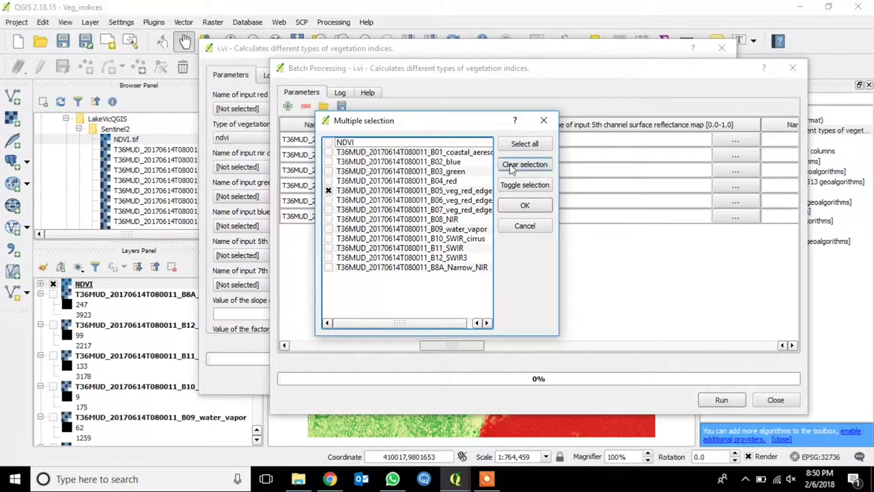
click(525, 205)
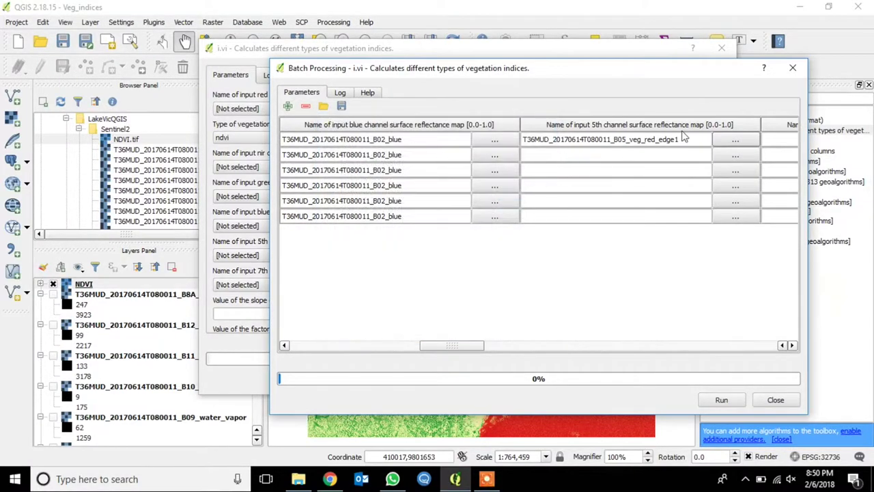
Step: Copy the first row's 5th channel map name, T36MUD_20170614T080011_B05_veg_red_edge1, into the second and third rows
drag(691, 140, 523, 141)
right_click(544, 140)
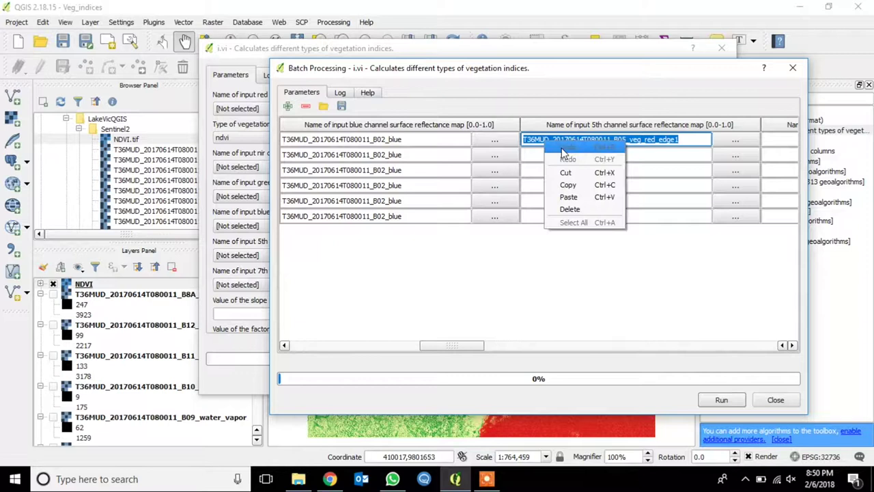
click(575, 185)
right_click(581, 155)
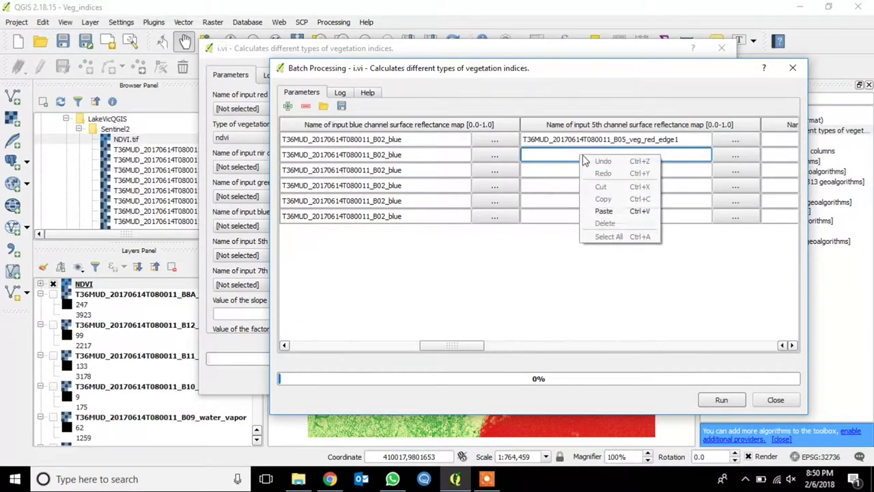
click(585, 211)
click(617, 170)
right_click(627, 168)
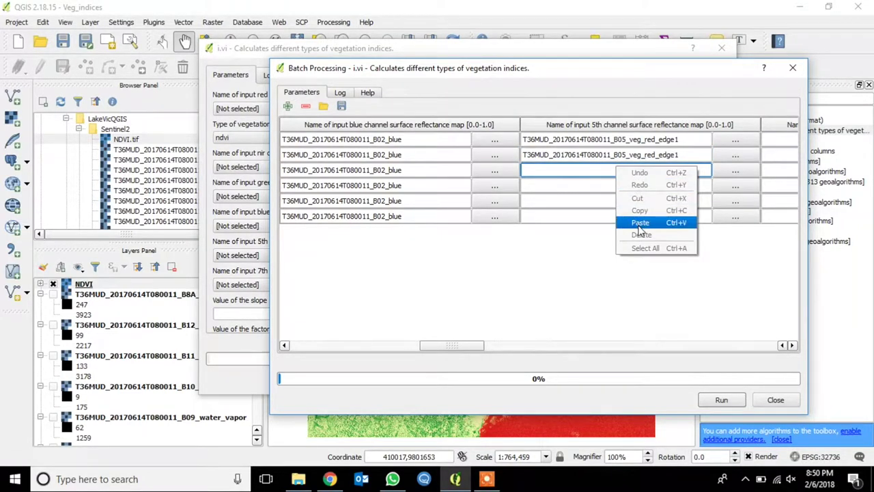
click(644, 223)
Step: Fill the 5th channel map of the fourth, fifth and sixth rows with the copied T36MUD_20170614T080011_B05_veg_red_edge1
click(648, 185)
right_click(649, 185)
click(665, 241)
click(649, 201)
right_click(650, 201)
click(669, 264)
click(673, 217)
right_click(672, 217)
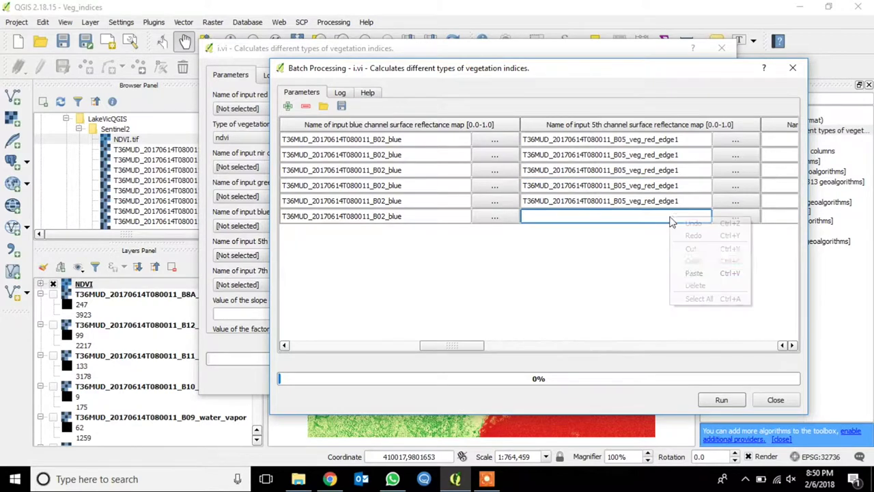
click(687, 274)
click(793, 346)
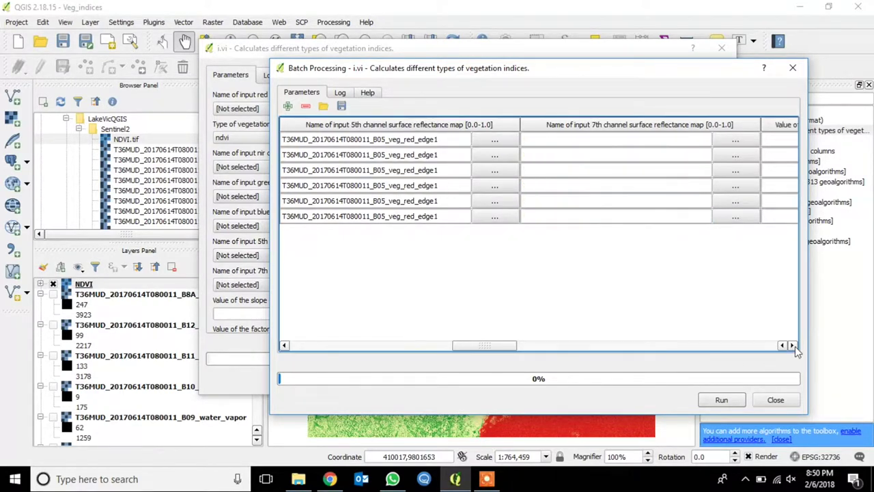
Step: Set the first row's 7th channel map to the open layer T36MUD_20170614T080011_B07_veg_red_edge3
click(746, 139)
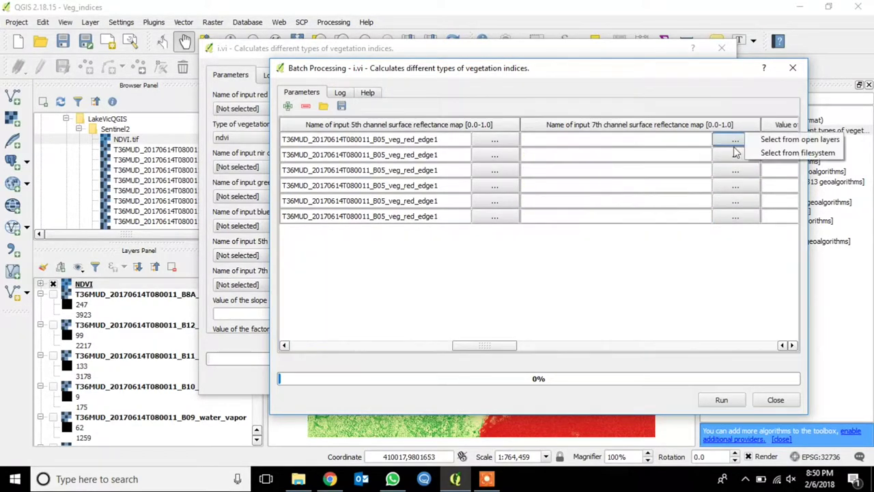
click(776, 140)
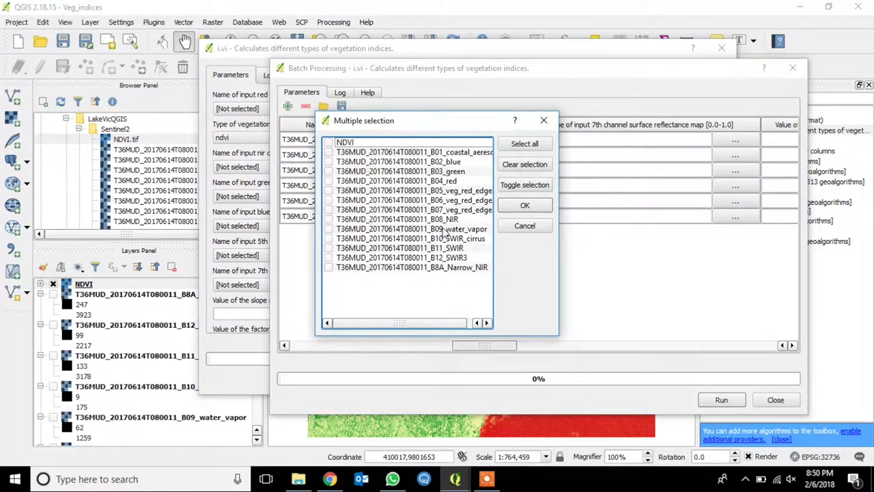
click(328, 209)
click(525, 206)
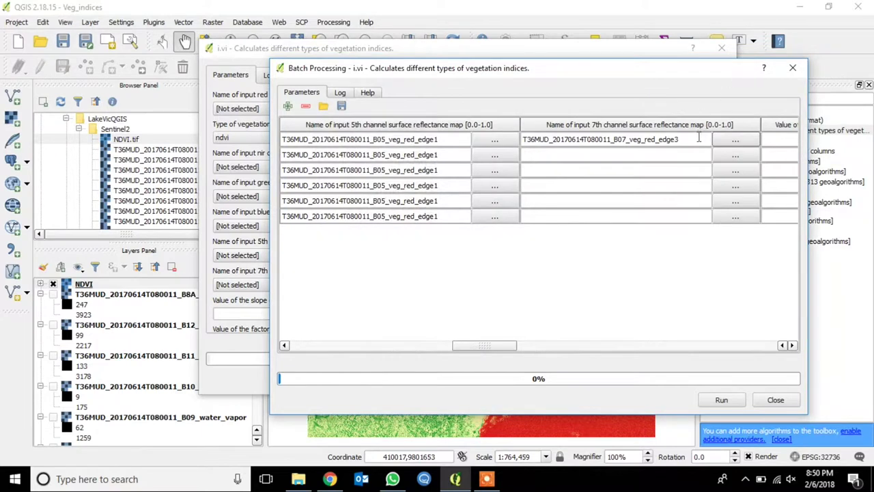
Step: Copy the first row's 7th channel map name, T36MUD_20170614T080011_B07_veg_red_edge3, into the second and third rows
double_click(698, 139)
right_click(559, 139)
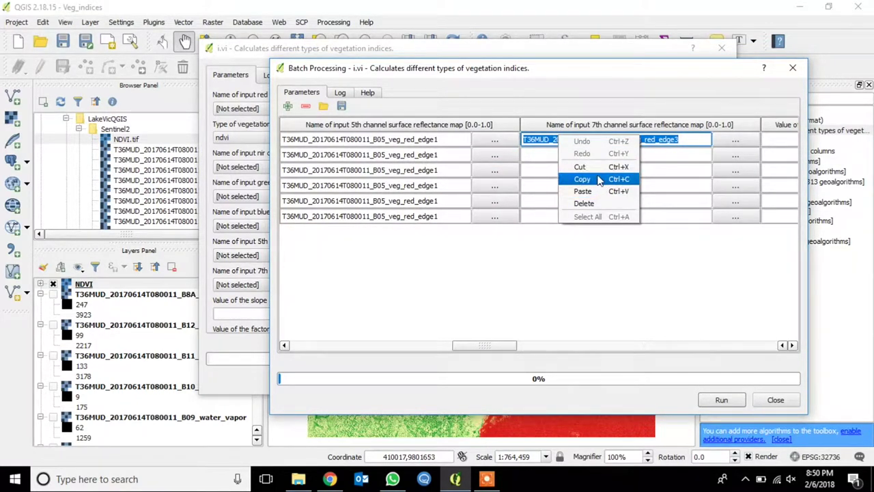
click(595, 179)
double_click(603, 156)
right_click(603, 157)
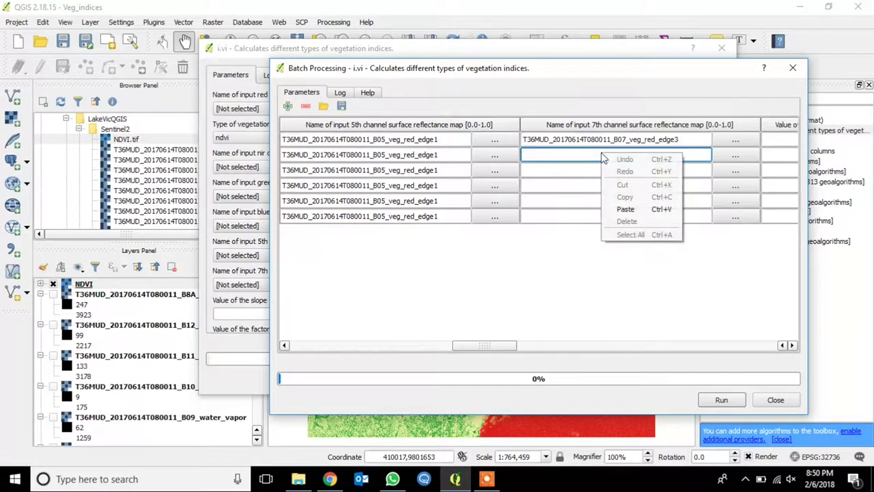
click(638, 209)
double_click(656, 170)
right_click(655, 170)
click(666, 219)
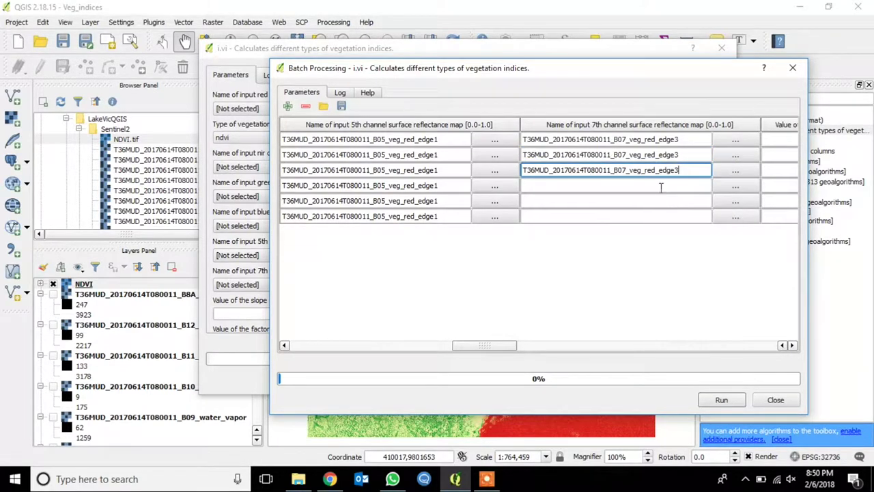
Step: Fill the 7th channel map of the fourth, fifth and sixth rows with the copied T36MUD_20170614T080011_B07_veg_red_edge3
double_click(661, 185)
right_click(661, 186)
click(682, 245)
double_click(692, 198)
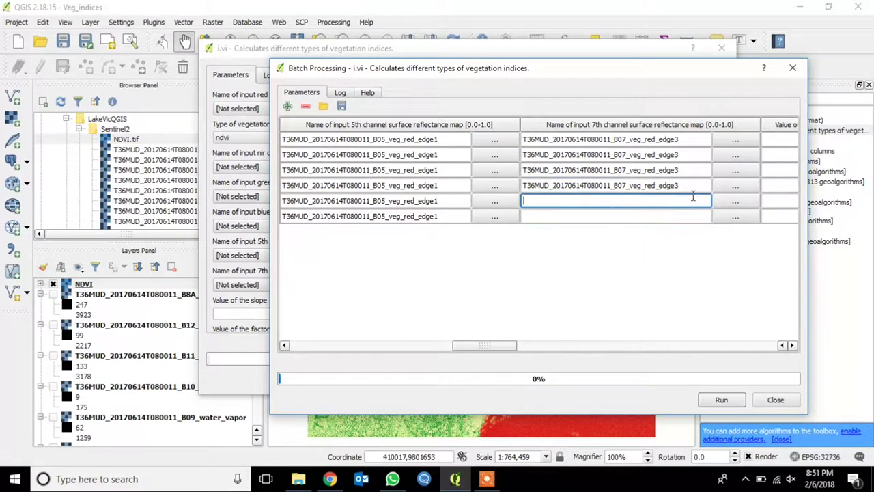
right_click(695, 204)
click(714, 256)
double_click(649, 216)
right_click(650, 216)
click(673, 268)
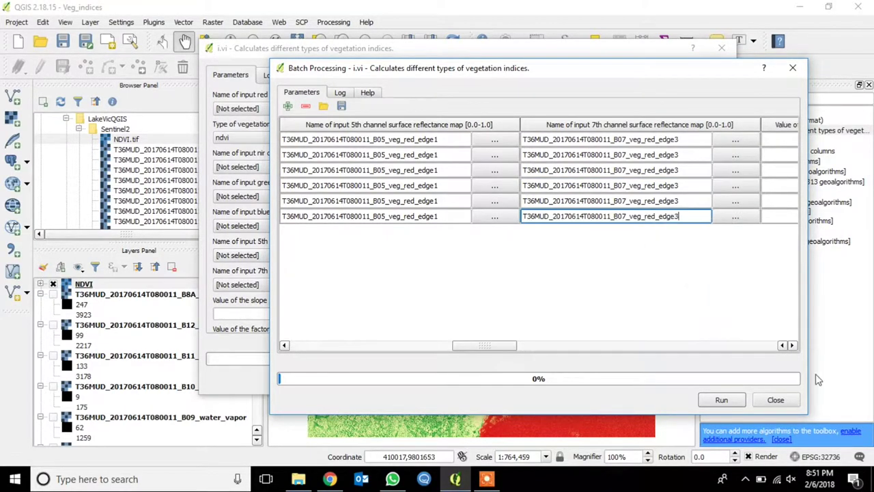
Step: Set the GRASS GIS 7 region cellsize to 0 in all six rows
click(792, 345)
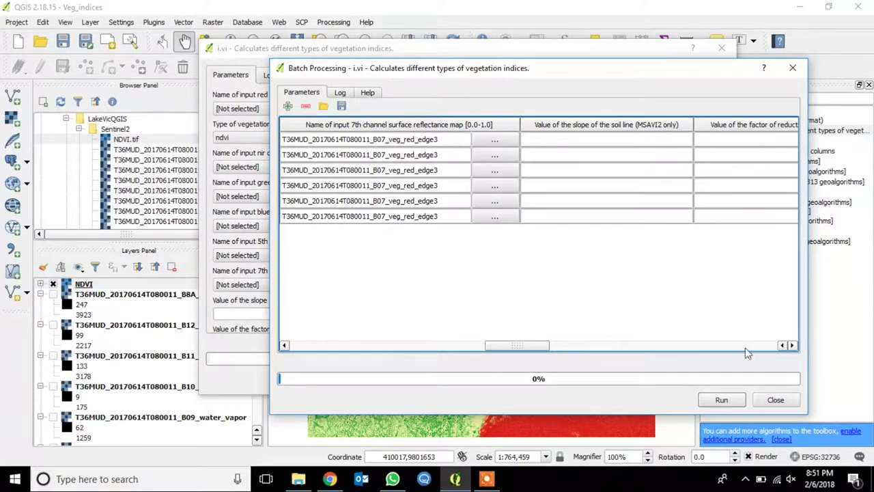
click(794, 345)
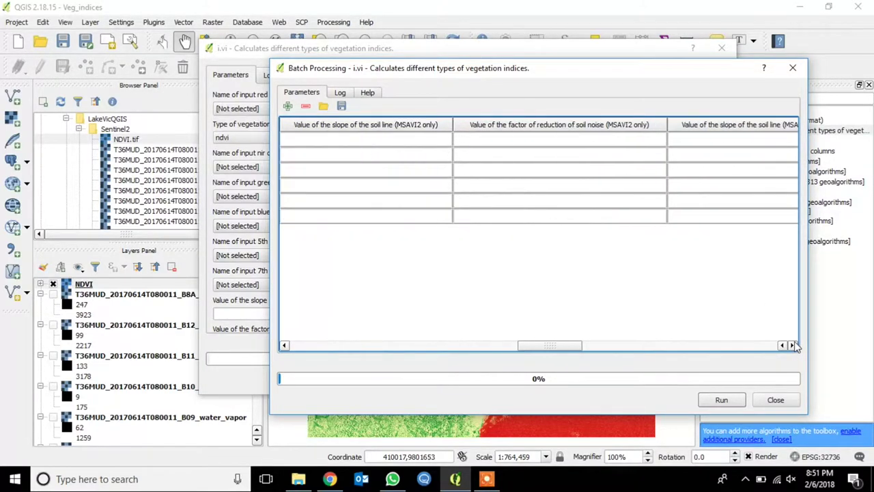
click(794, 346)
click(793, 346)
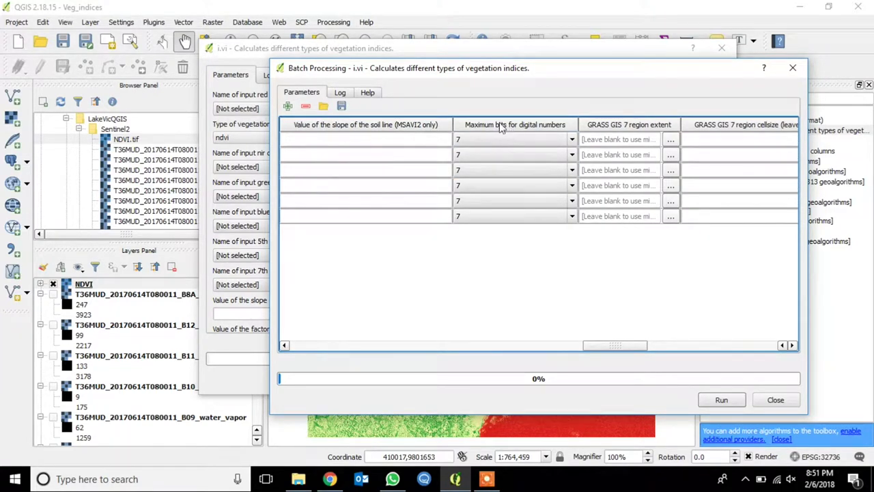
click(794, 345)
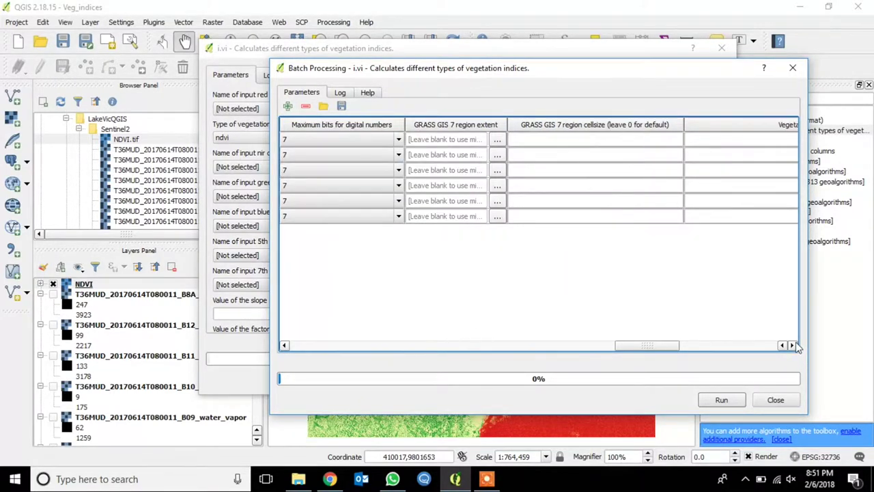
click(792, 346)
click(547, 138)
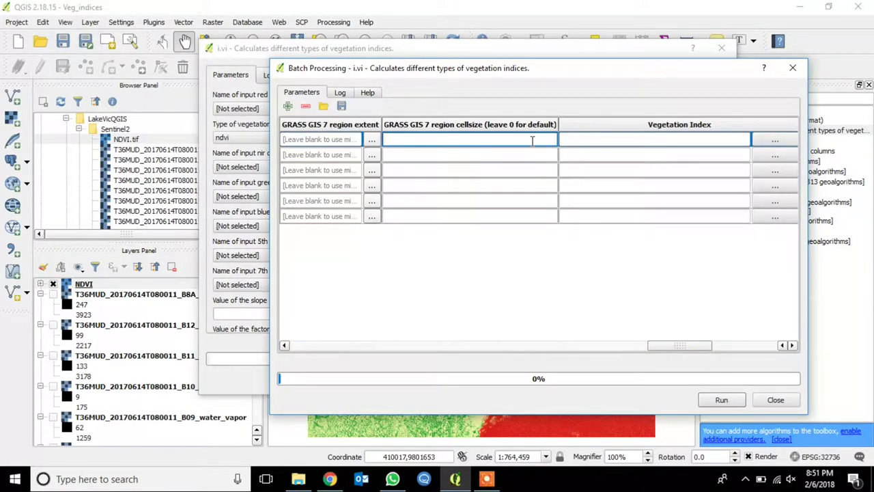
key(Down)
key(Down)
text(0)
key(Down)
text(0)
key(Down)
text(0)
key(Down)
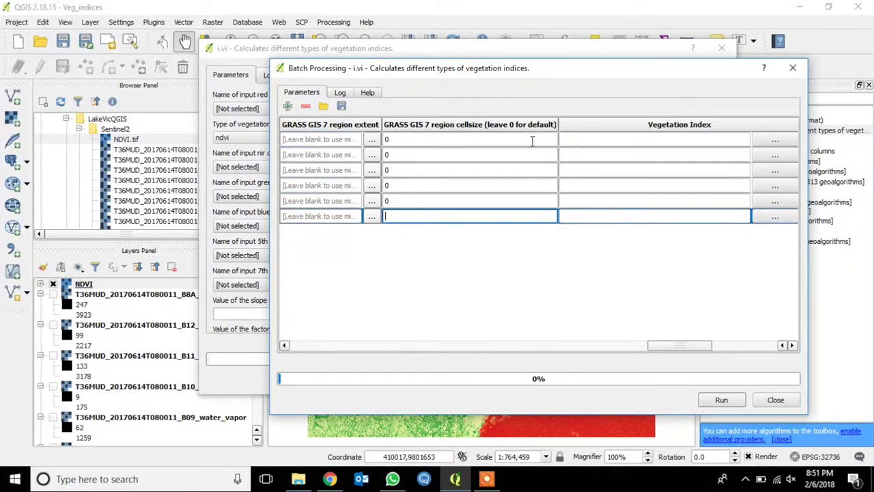
Step: Set the first row's Vegetation Index output to a TIF file with the base name veg_ in the Sentinel2 folder
click(615, 139)
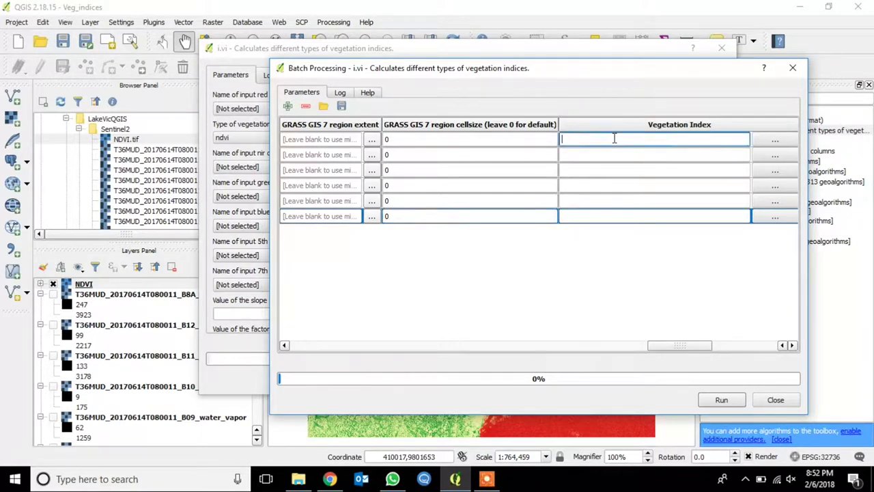
click(794, 345)
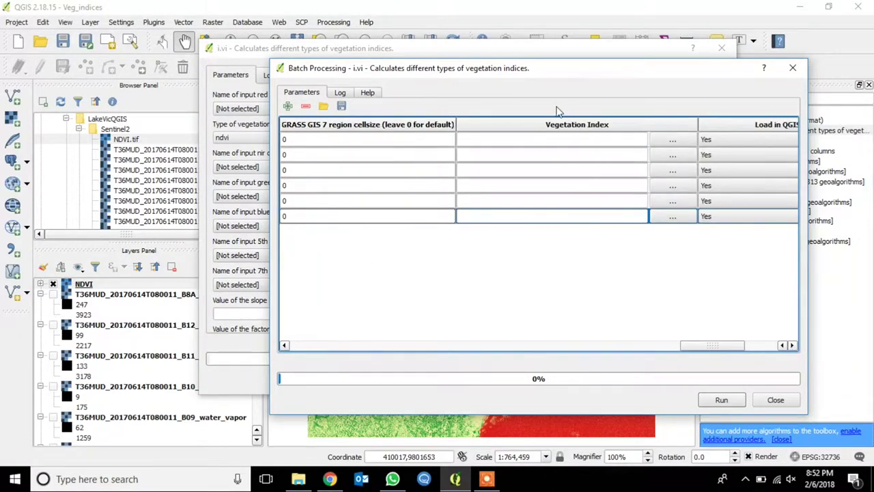
click(672, 139)
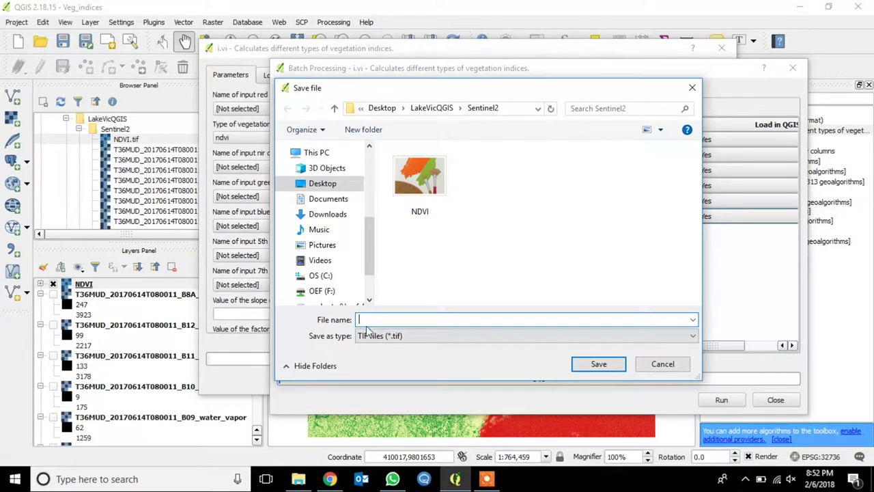
text(veg_)
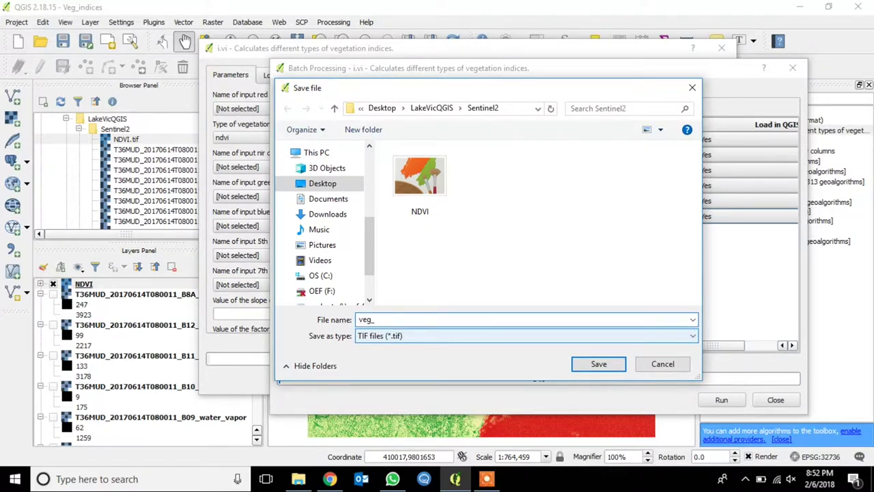
click(605, 364)
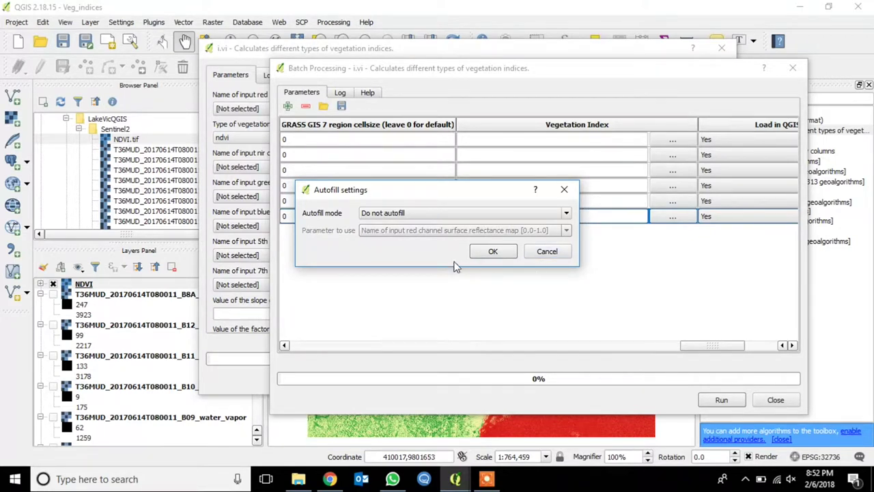
Step: Autofill the output names with parameter values, using the Type of vegetation index as the parameter
click(567, 215)
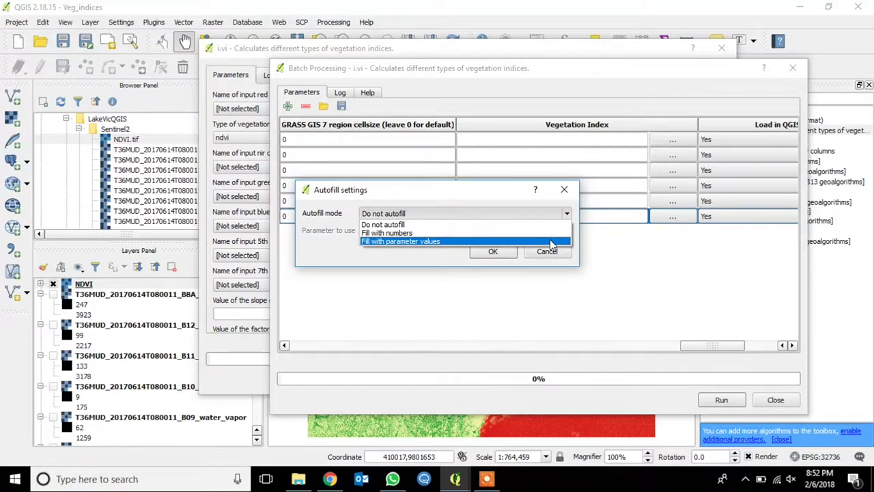
click(550, 243)
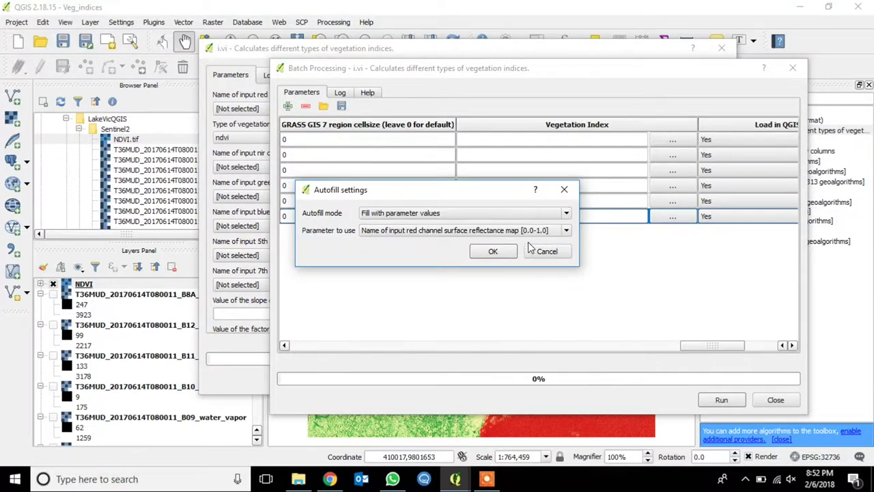
click(565, 232)
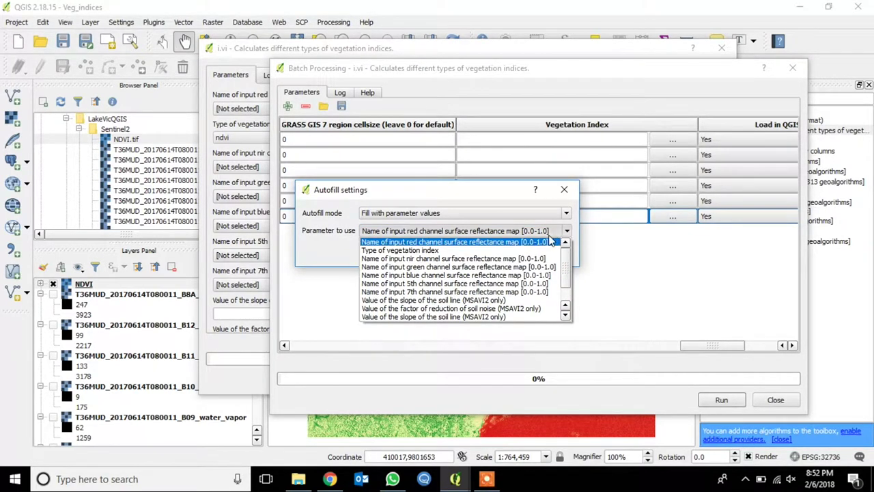
click(504, 250)
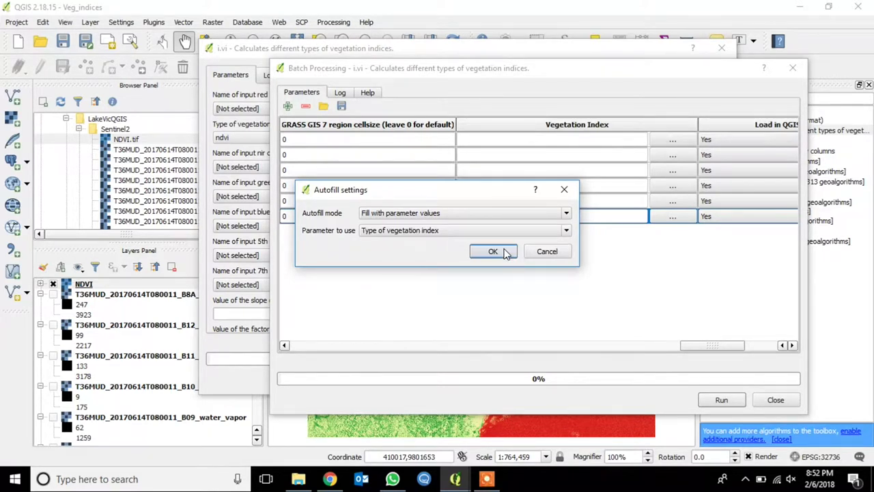
click(493, 252)
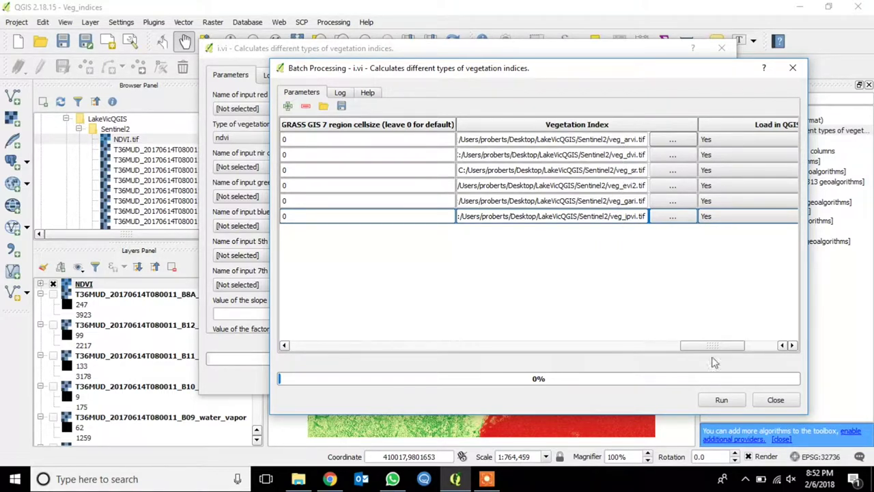
Step: Run the i.vi batch process for all six rows with Load in QGIS left at Yes
click(792, 346)
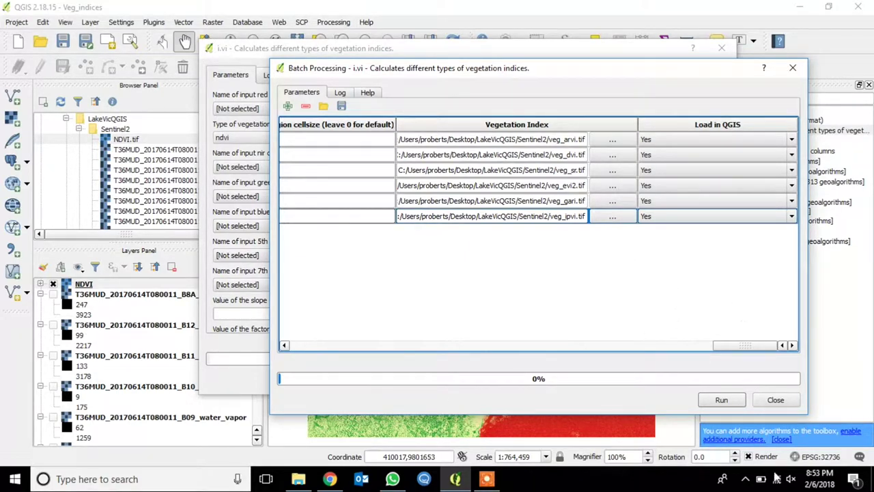
click(717, 403)
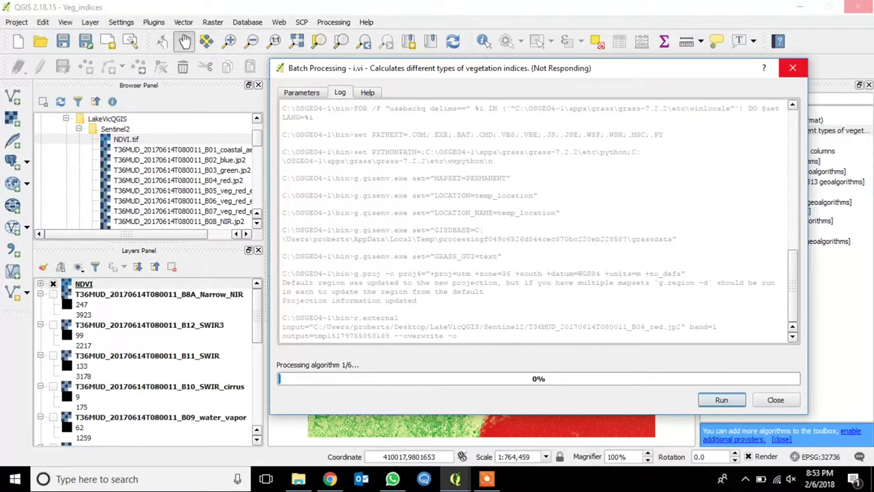
click(486, 479)
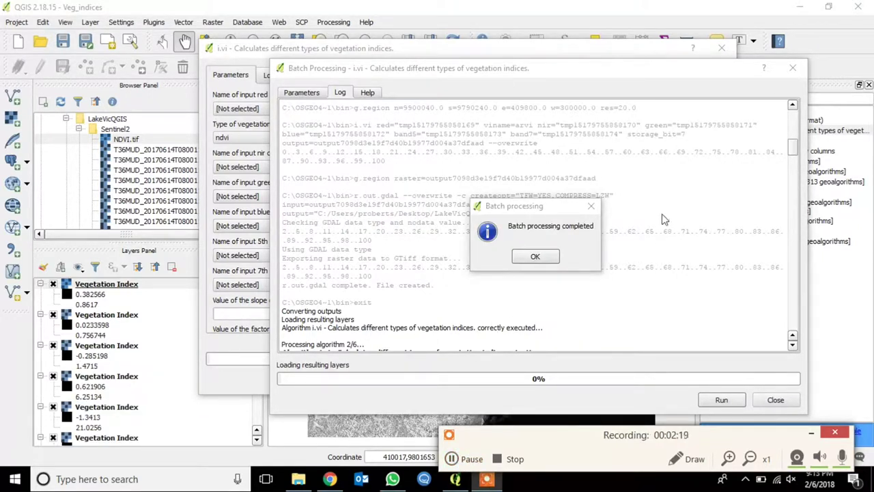
Step: Dismiss the batch completion message and close both the batch processing and i.vi dialogs
click(536, 258)
click(793, 71)
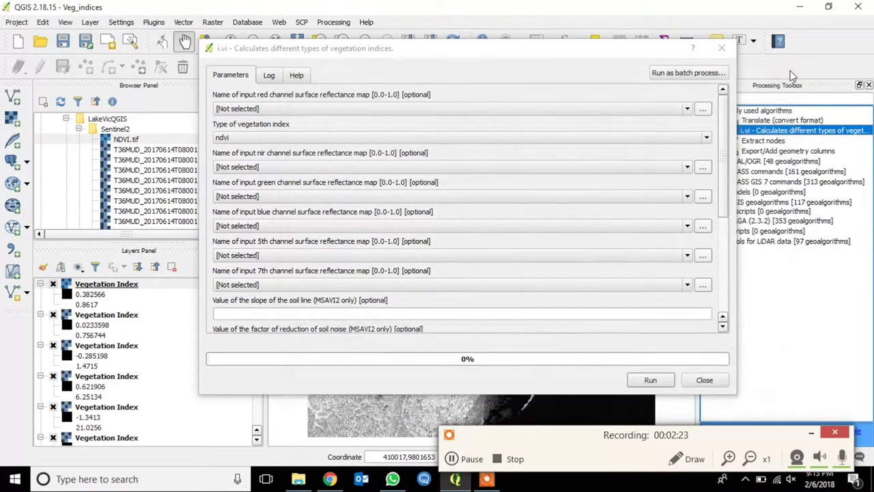
click(721, 48)
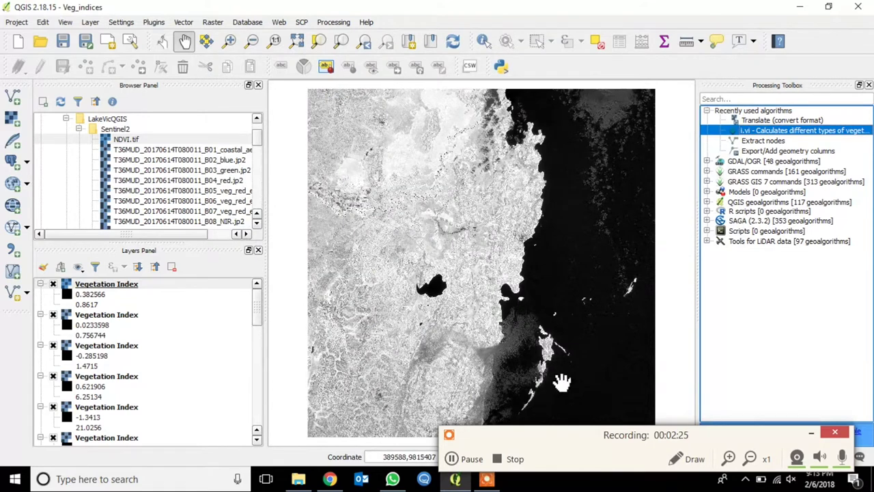
Step: Remove all six Vegetation Index layers from the project
scroll(168, 287, down, 2)
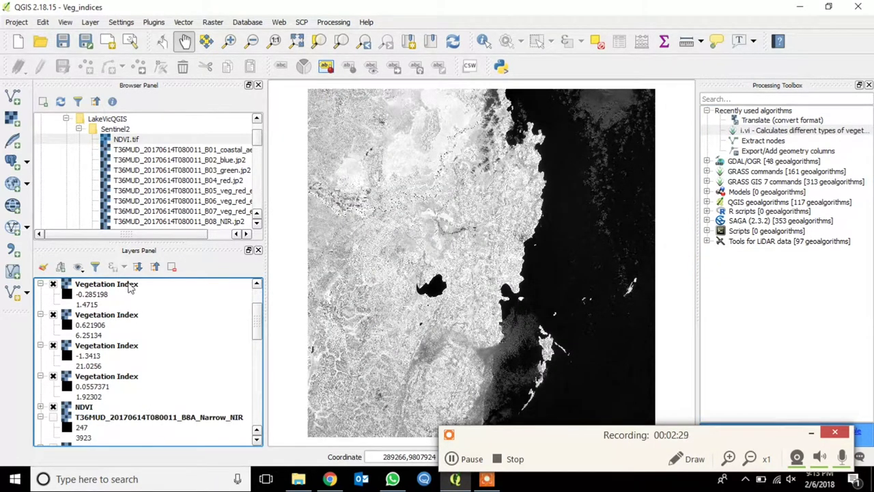
scroll(134, 318, up, 2)
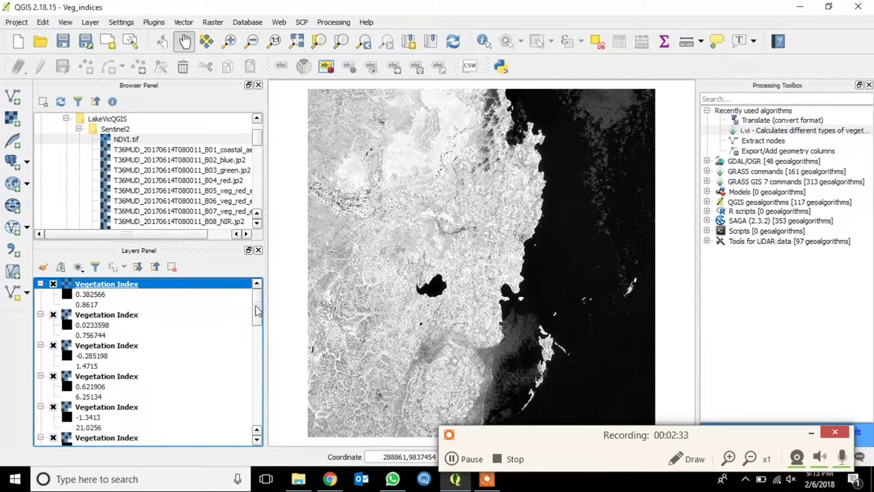
scroll(258, 313, down, 1)
scroll(258, 313, down, 3)
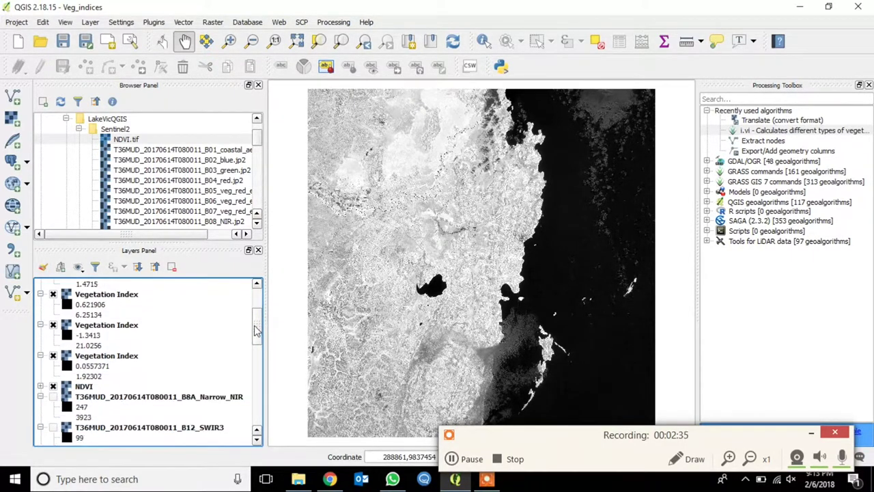
shift+click(134, 356)
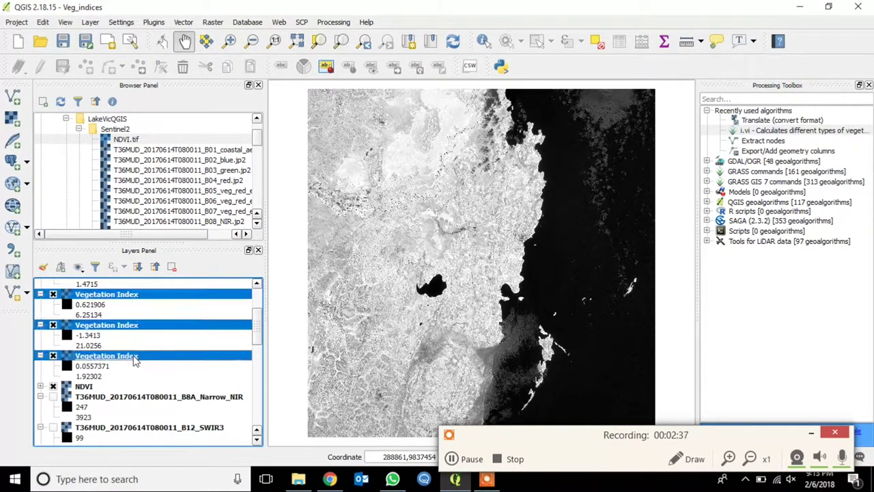
scroll(137, 351, up, 3)
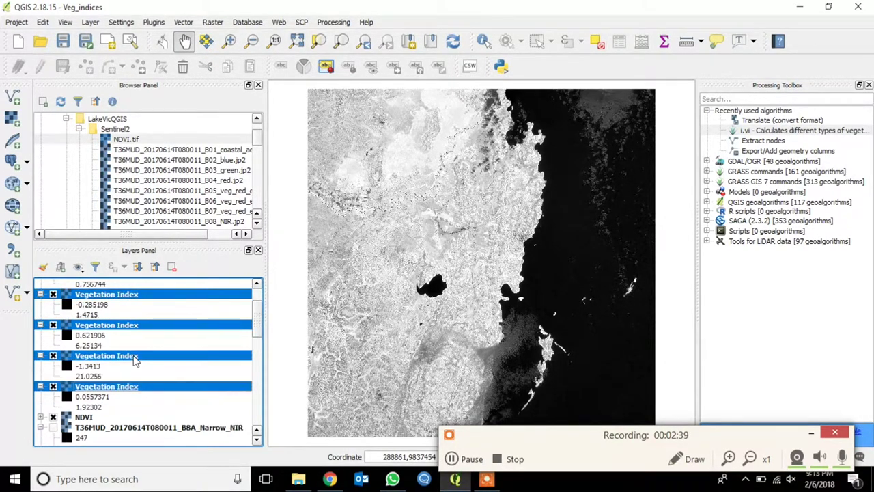
right_click(147, 318)
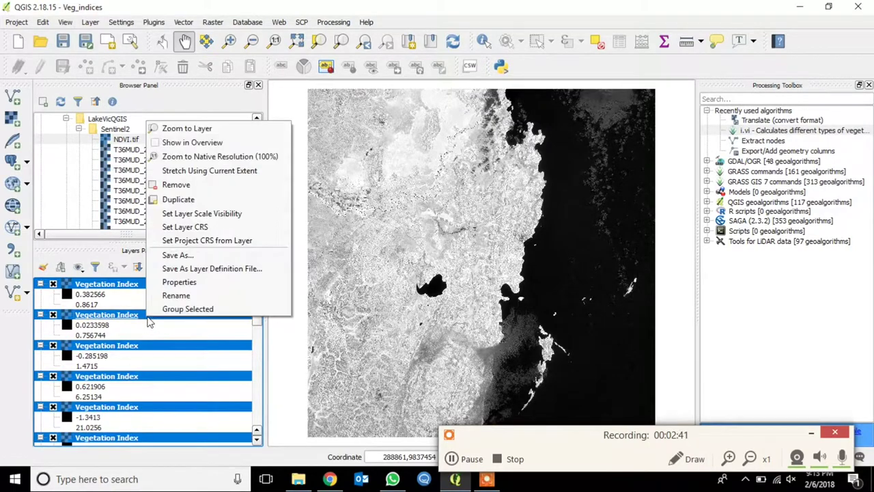
click(197, 187)
click(403, 251)
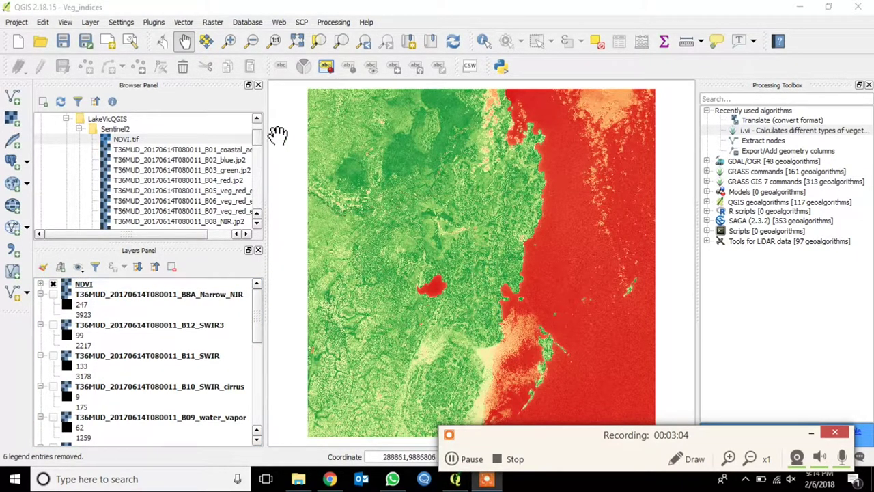
Step: Add veg_arvi.tif, veg_dvi.tif, veg_evi2.tif, veg_gari.tif, veg_ipvi.tif and veg_sr.tif from the Sentinel2 folder to the project as layers
scroll(140, 176, up, 1)
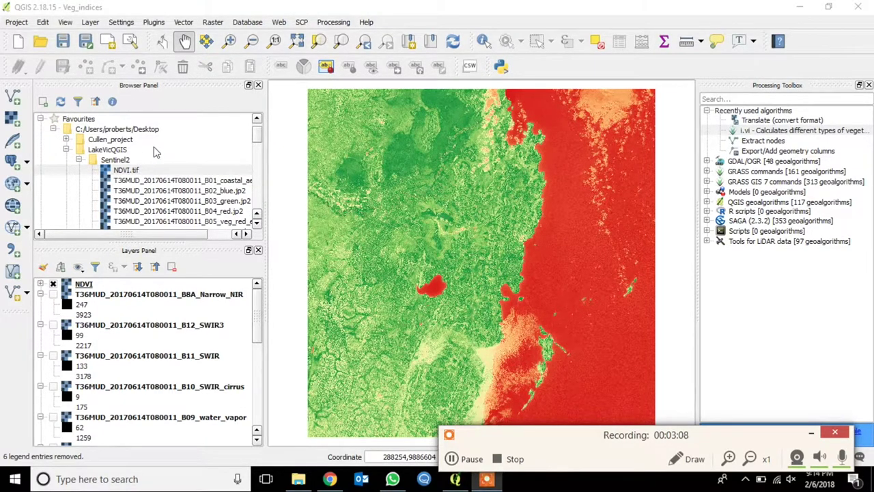
scroll(143, 152, down, 4)
scroll(145, 146, down, 1)
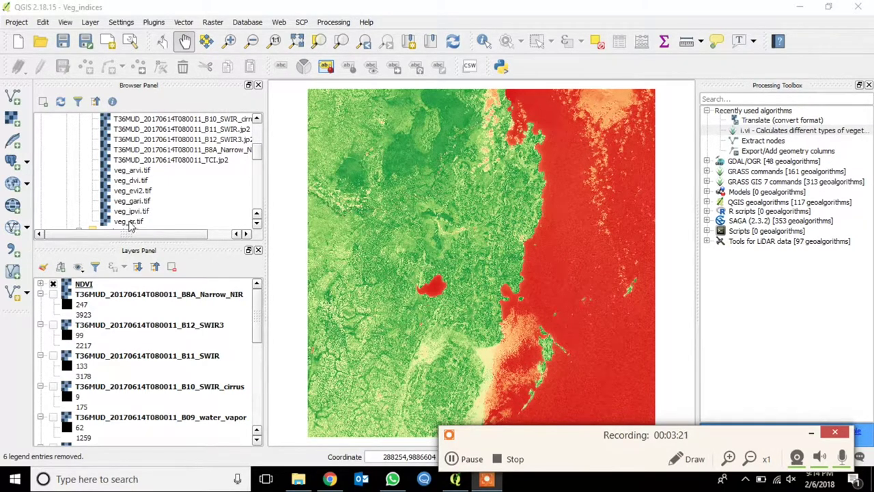
click(133, 173)
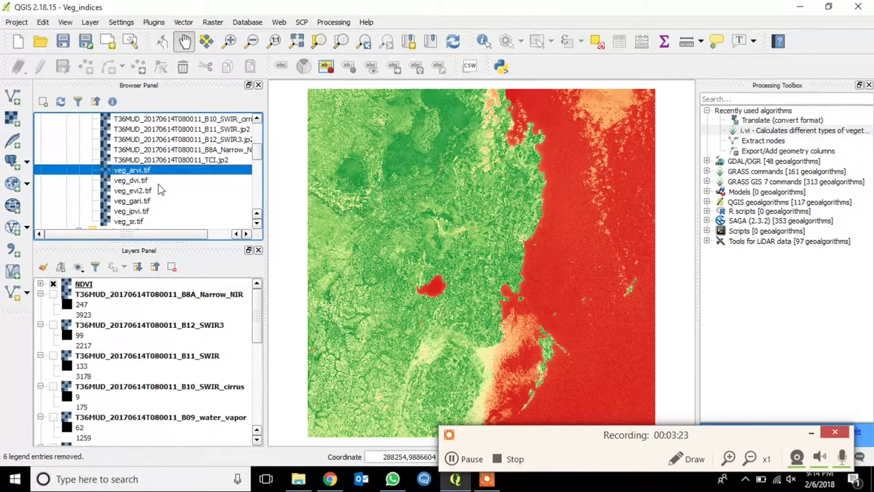
shift+click(133, 221)
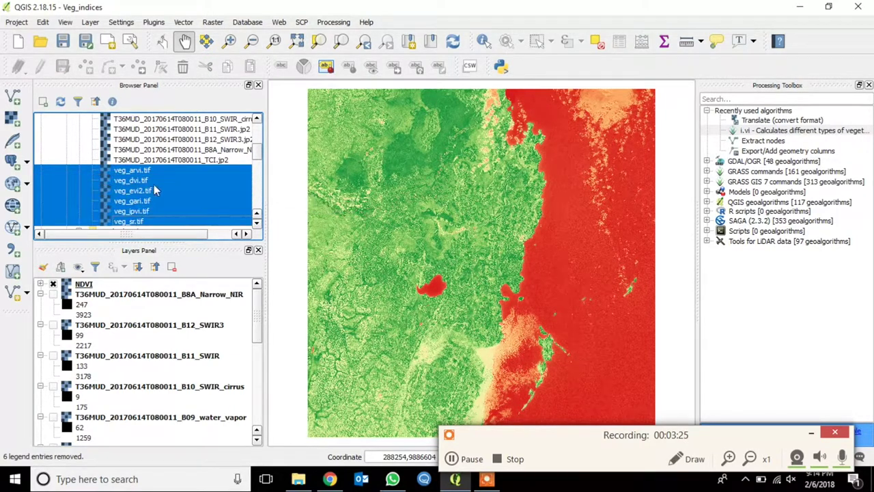
drag(140, 185, 149, 306)
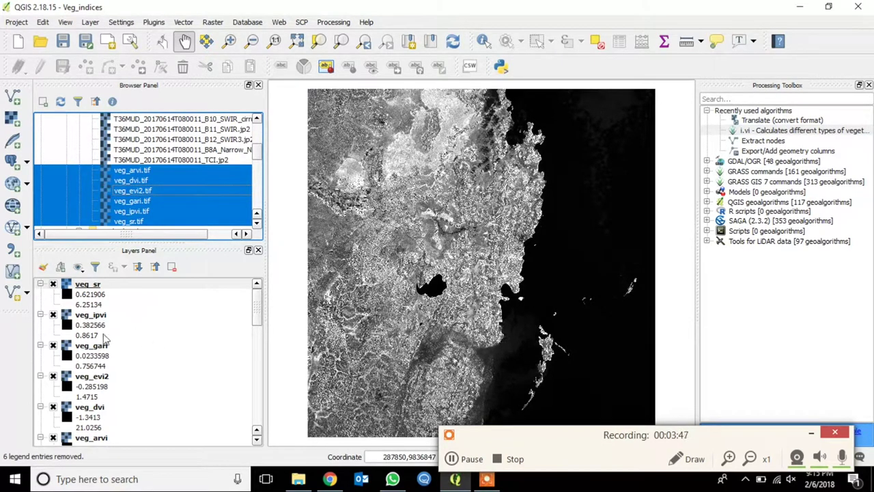
Step: Hide the veg_sr, veg_ipvi, veg_gari, veg_evi2 and veg_dvi layers and select veg_arvi
click(52, 315)
click(53, 346)
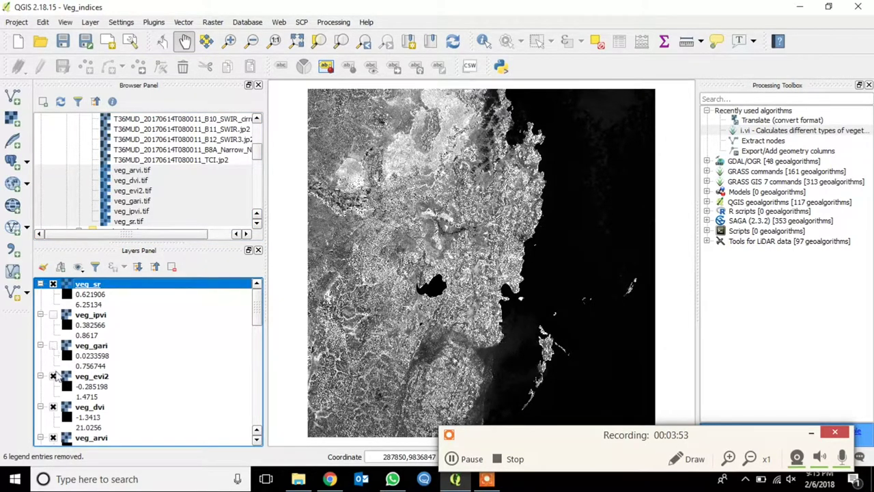
click(53, 377)
click(53, 408)
click(107, 439)
drag(257, 314, 257, 329)
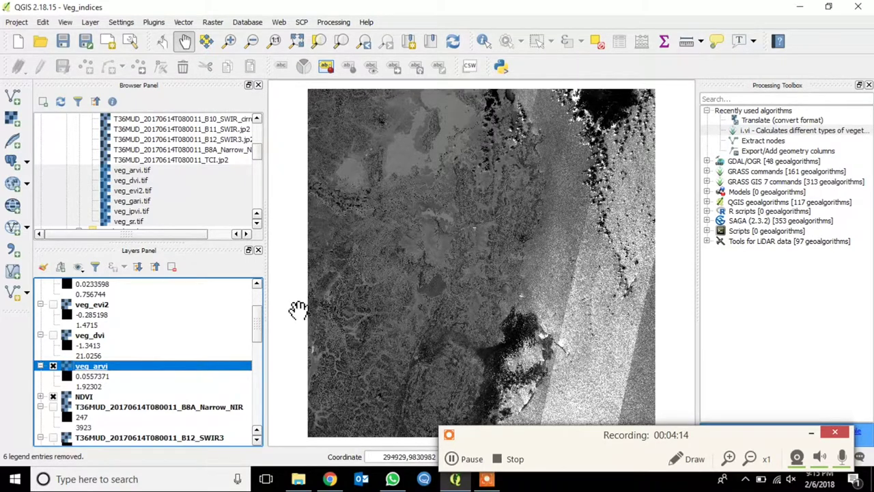
Step: Style the veg_arvi layer as Singleband pseudocolor with the RdYlGn color ramp and Equal interval mode
click(810, 433)
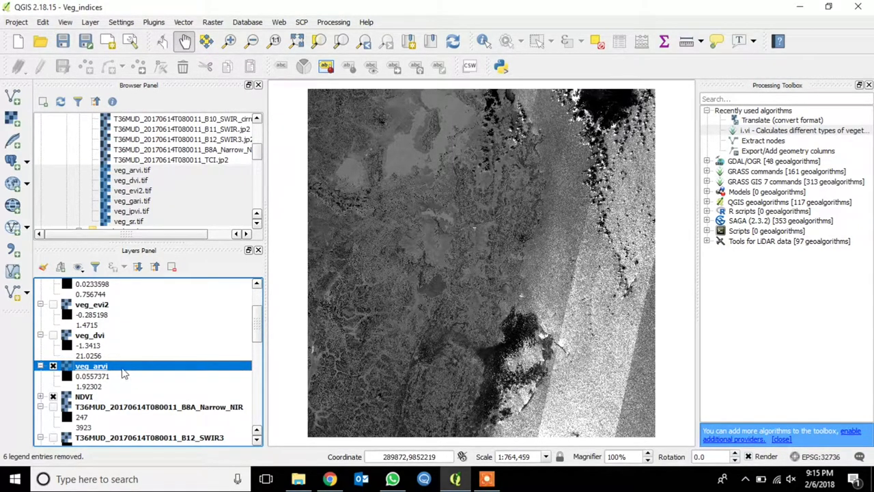
right_click(104, 369)
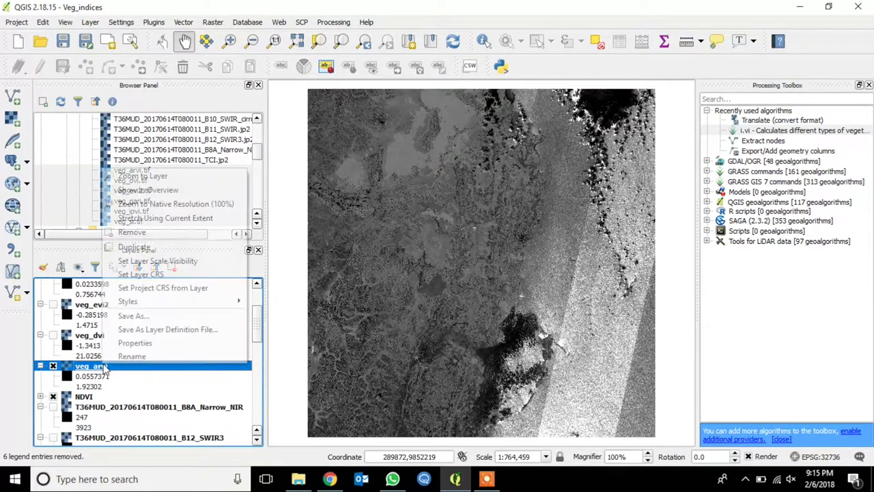
click(137, 343)
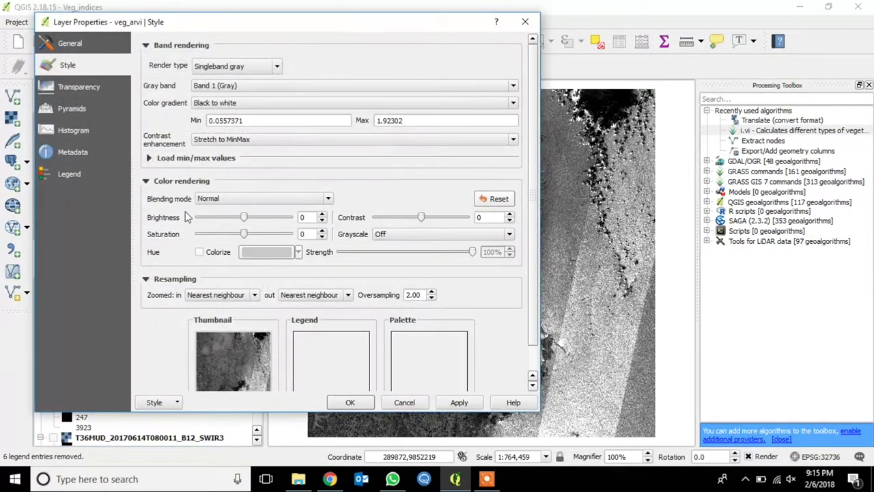
drag(298, 28, 318, 39)
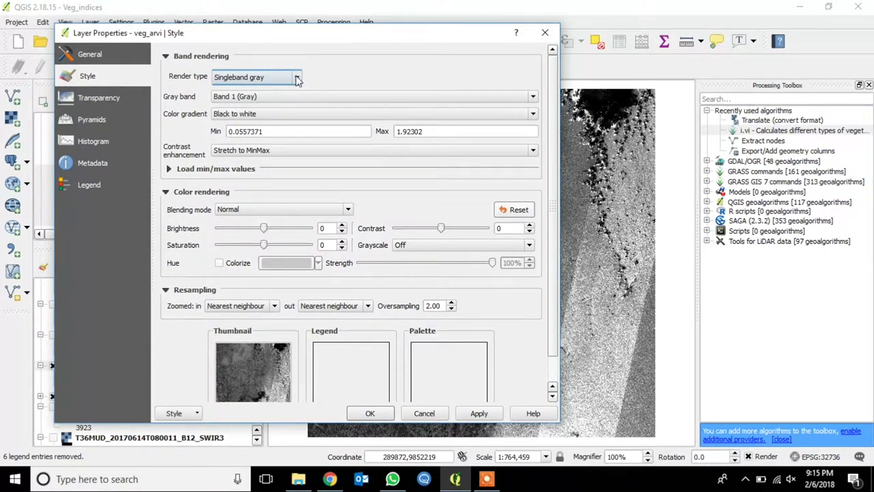
click(298, 78)
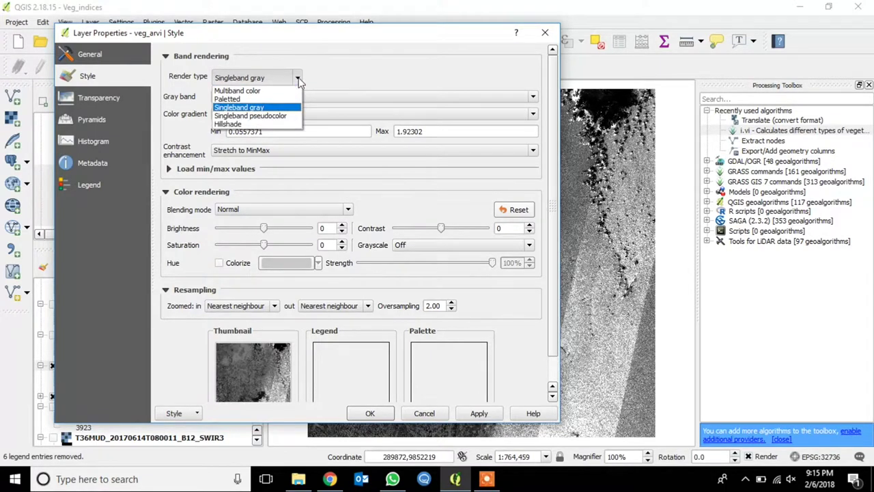
click(284, 116)
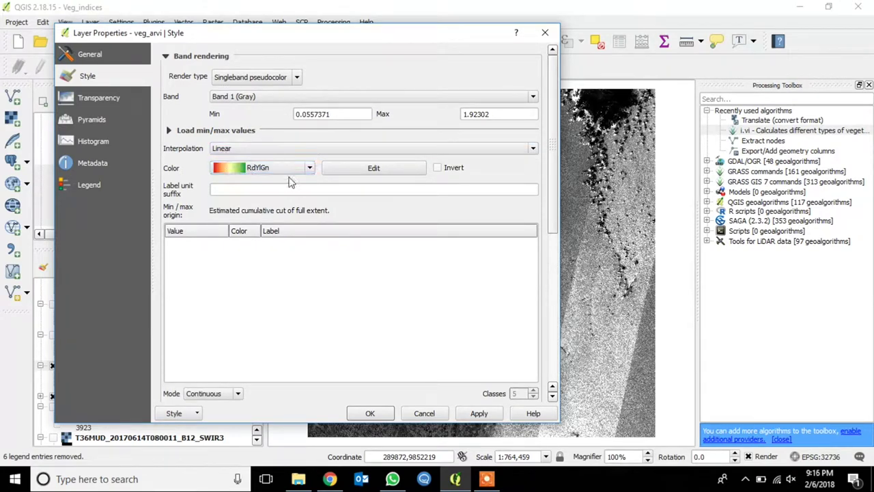
click(238, 395)
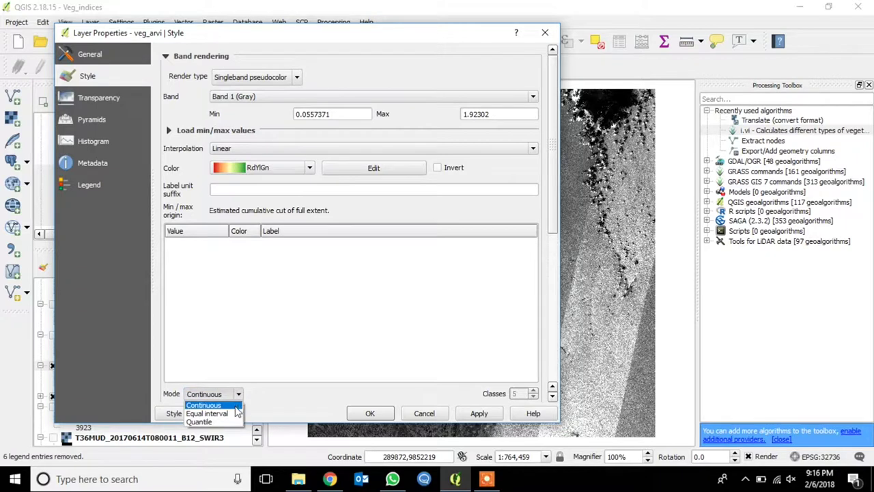
click(236, 413)
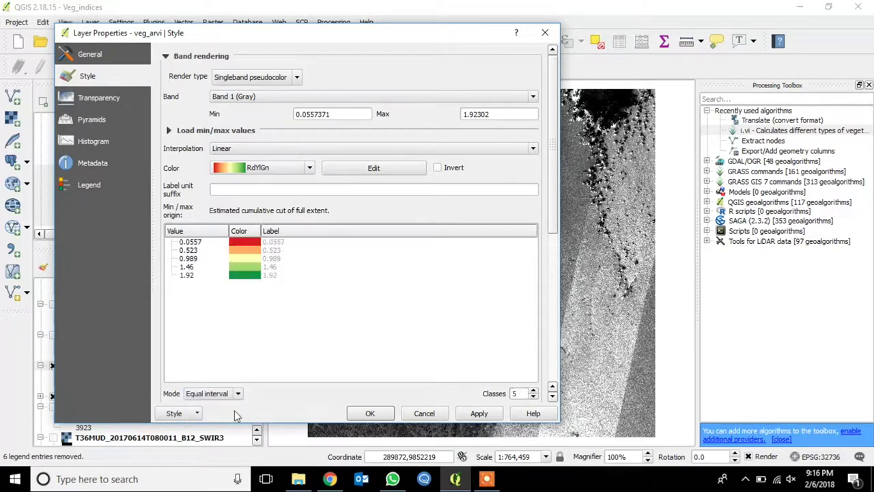
Step: Set the veg_arvi classification to 10 classes and apply the style
click(532, 391)
click(532, 391)
click(532, 391)
click(531, 391)
click(532, 392)
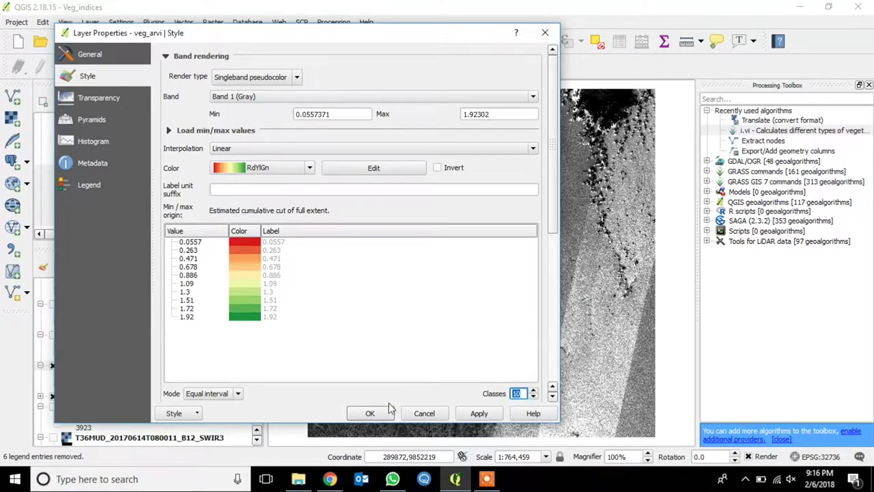
click(479, 416)
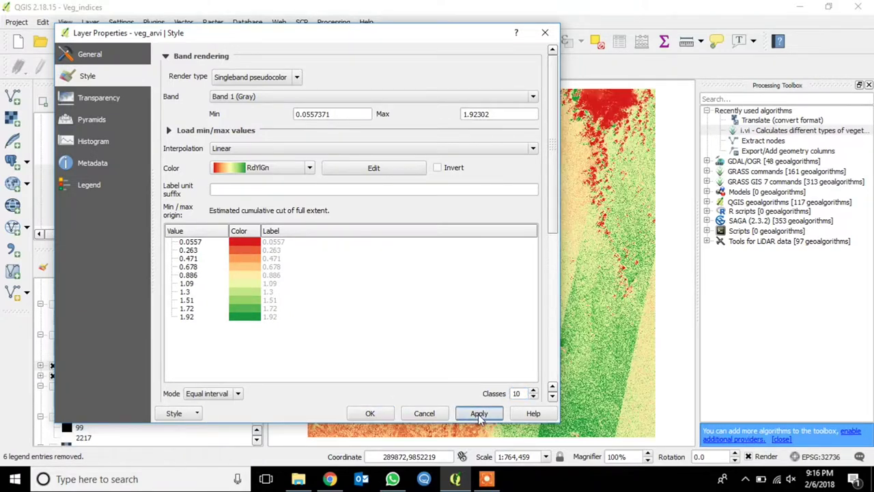
click(371, 413)
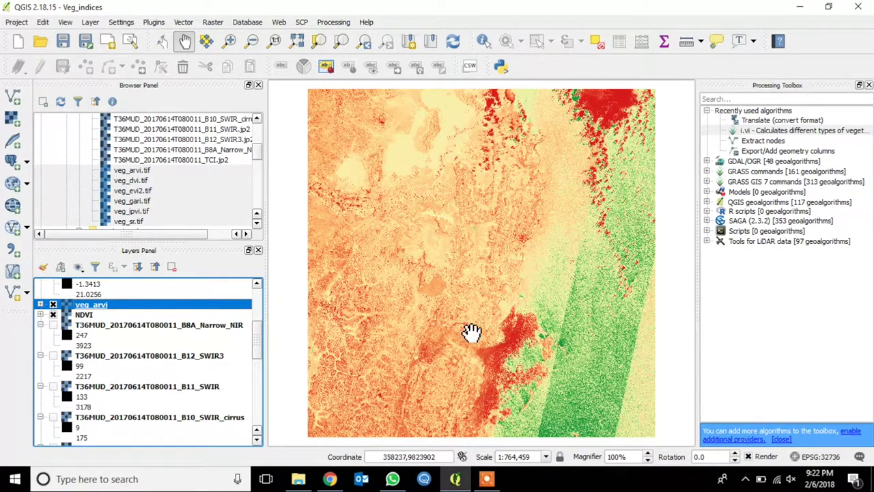
Step: Compare veg_arvi with the NDVI layer by toggling its visibility, check its legend classes, and leave veg_arvi hidden
click(53, 305)
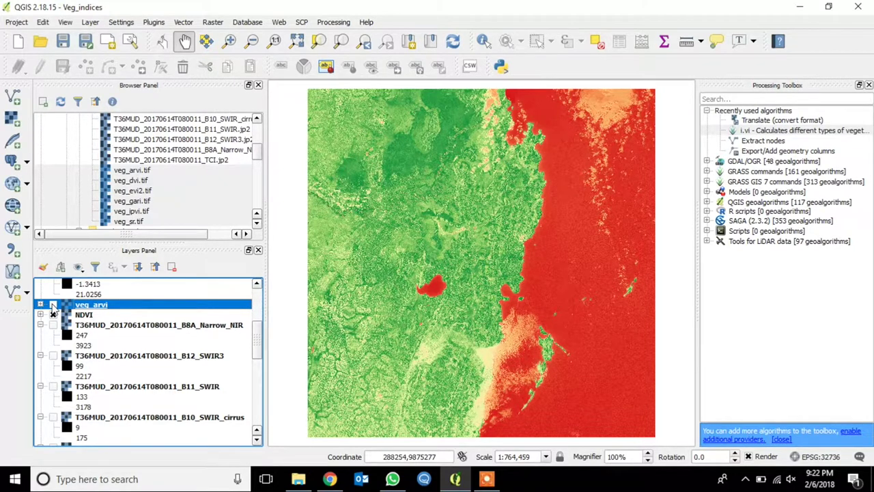
click(53, 305)
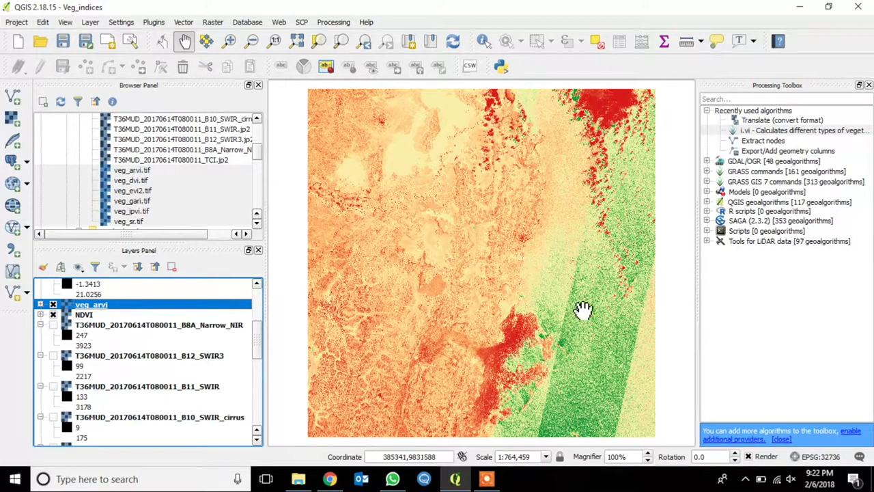
click(53, 305)
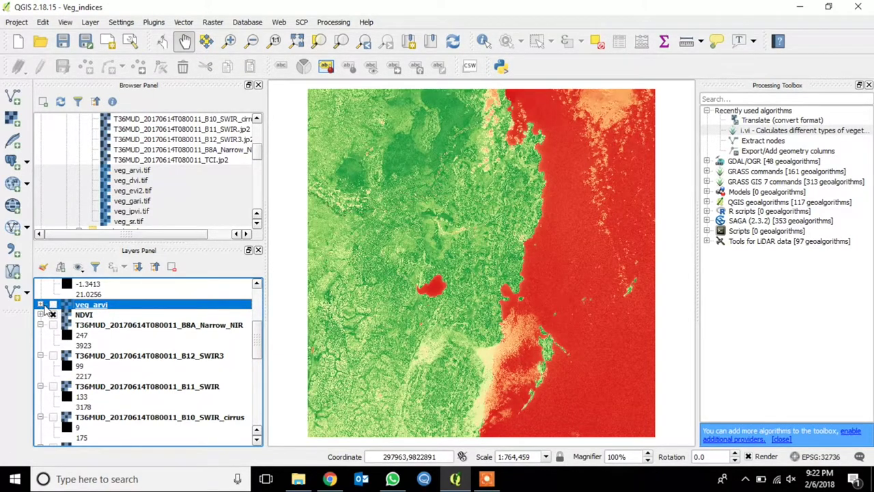
click(41, 305)
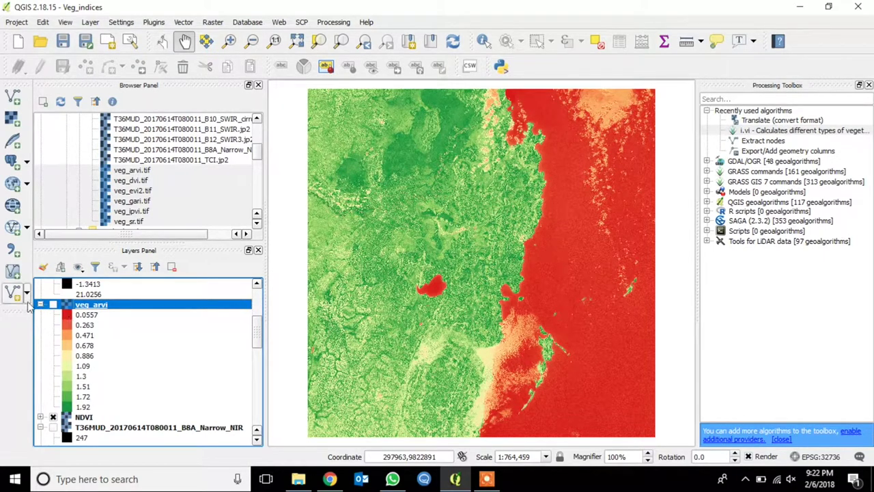
click(40, 304)
click(52, 304)
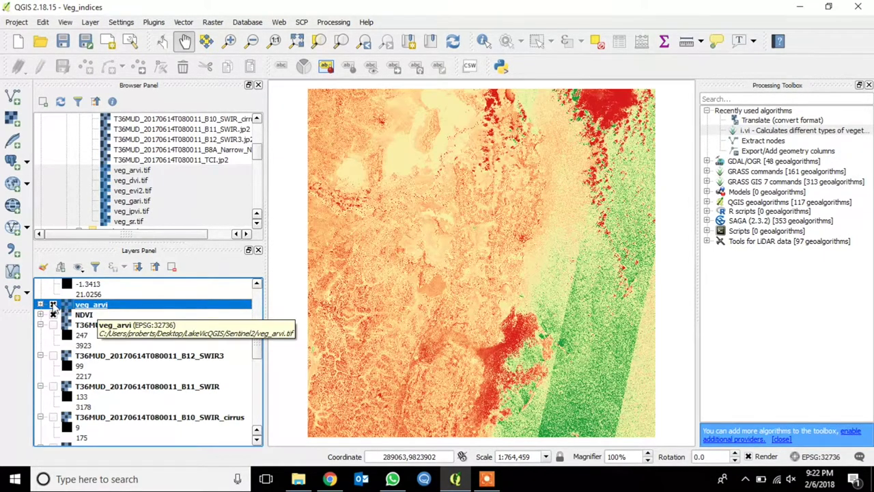
click(52, 304)
Step: Show the veg_dvi layer and style it as Singleband pseudocolor in Equal interval mode
scroll(152, 360, up, 2)
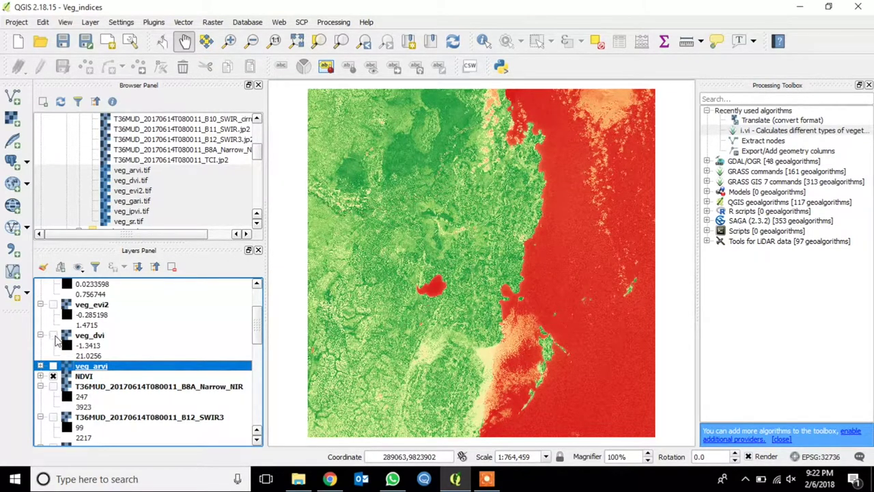
click(53, 336)
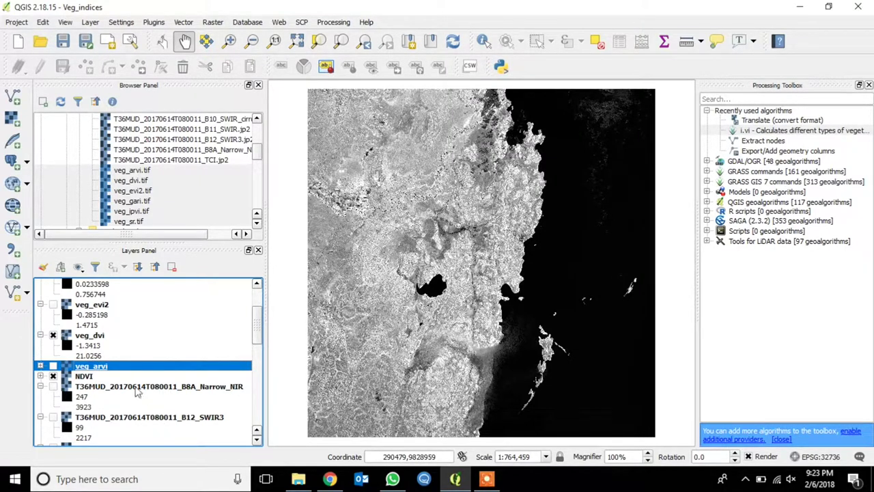
click(94, 336)
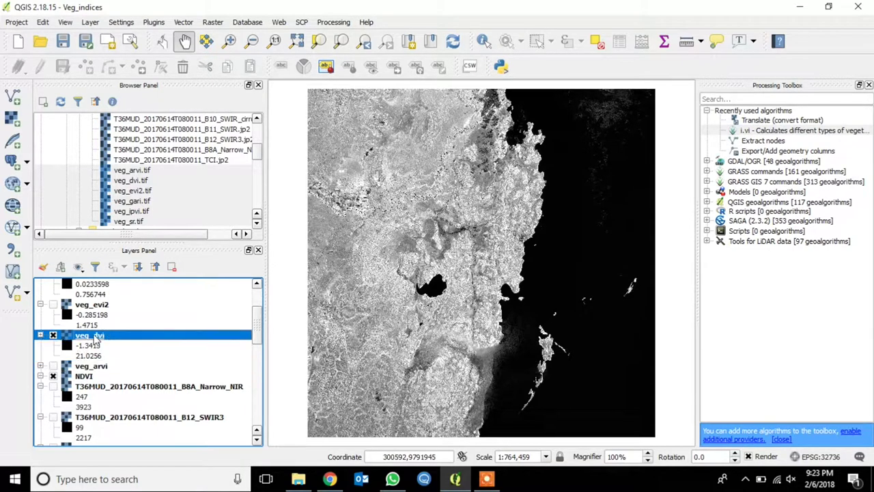
right_click(94, 336)
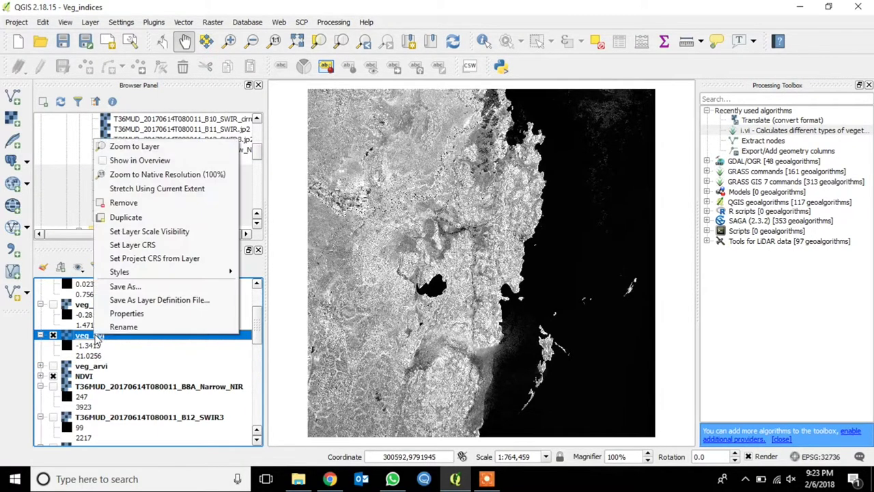
click(134, 315)
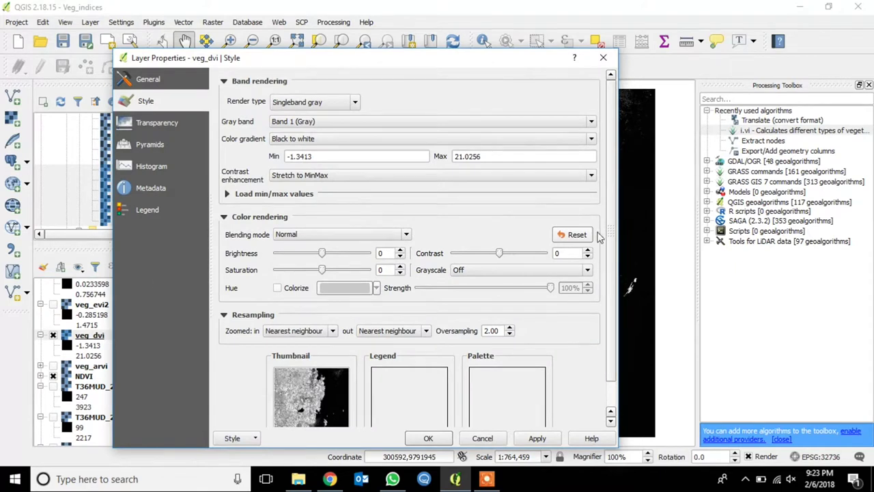
click(357, 101)
click(351, 141)
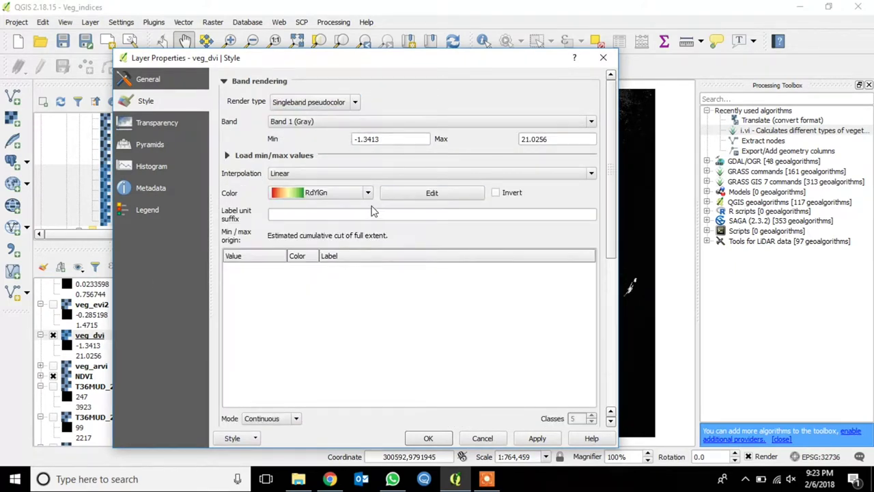
click(294, 420)
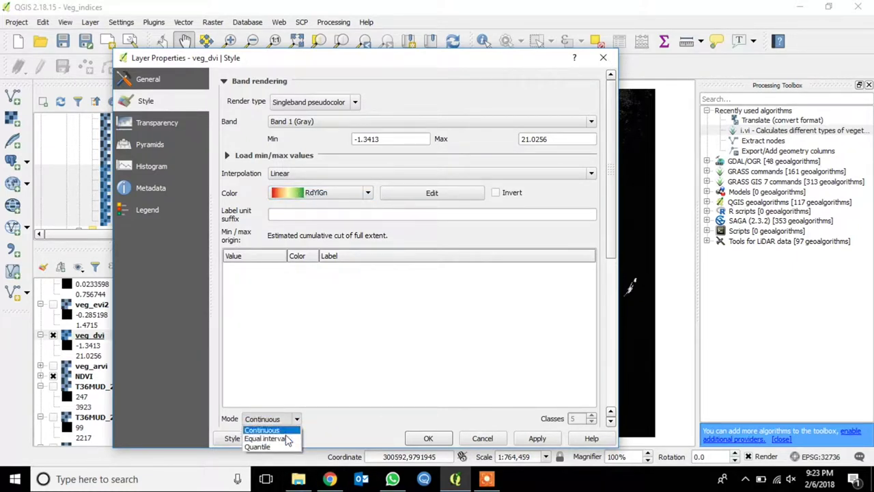
click(287, 438)
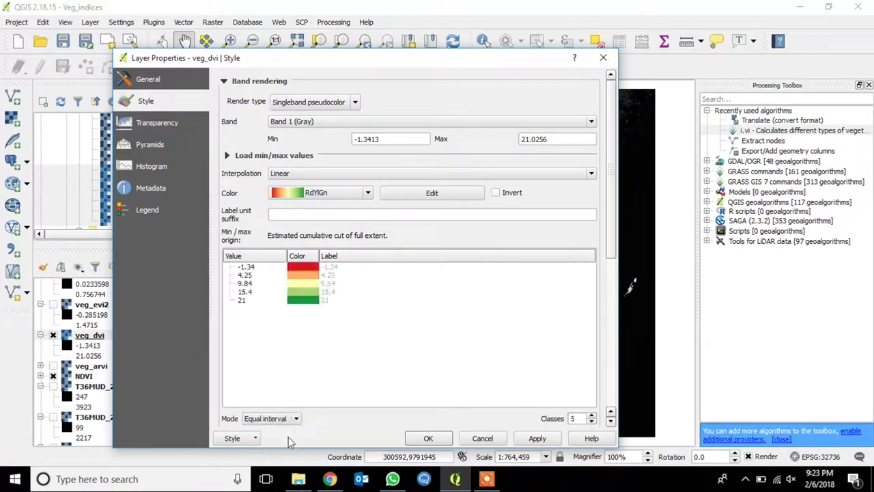
Step: Set the veg_dvi classification to 10 classes and apply the style
click(591, 415)
click(591, 415)
click(592, 415)
click(591, 415)
click(591, 415)
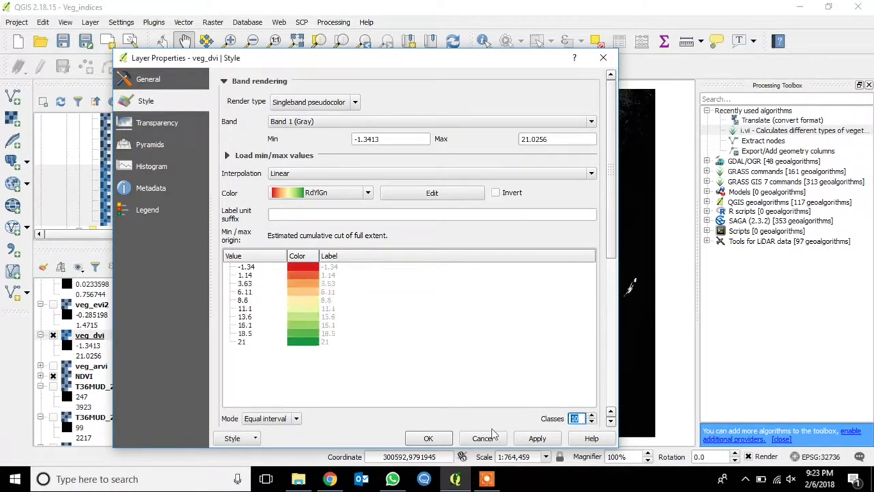
click(537, 439)
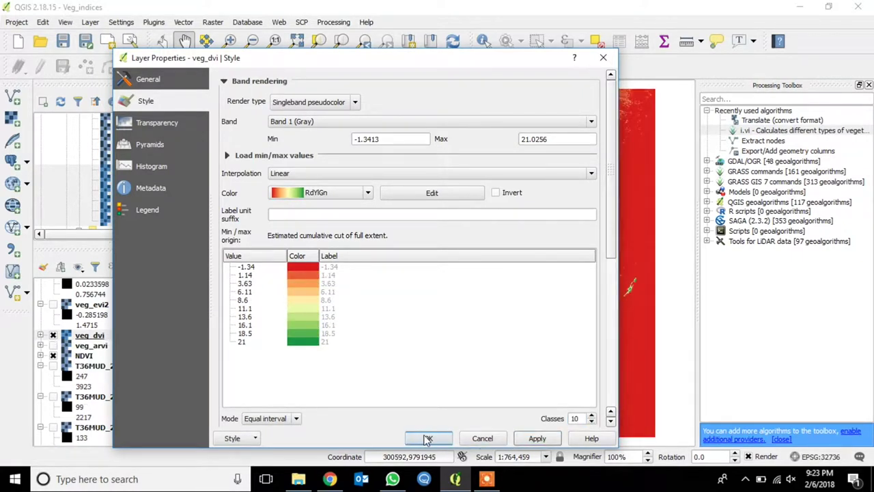
click(428, 438)
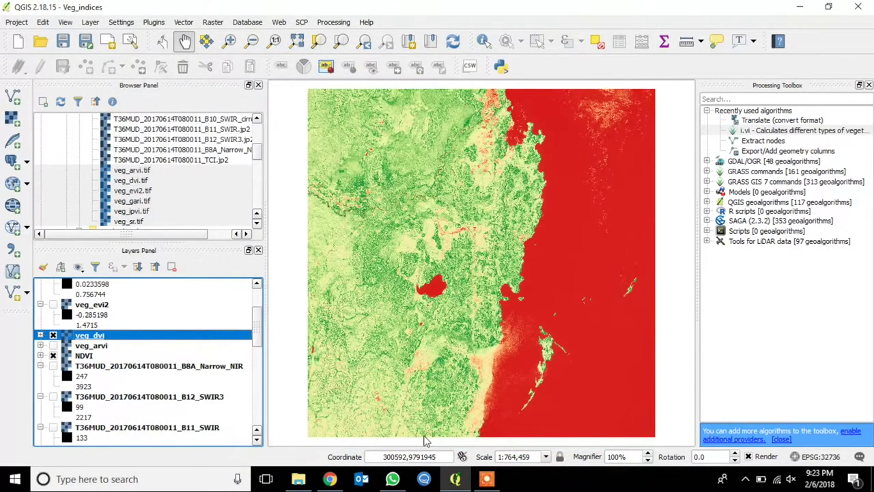
Step: Compare veg_dvi with the NDVI layer by toggling veg_dvi's visibility, and leave veg_dvi hidden
click(53, 334)
click(53, 335)
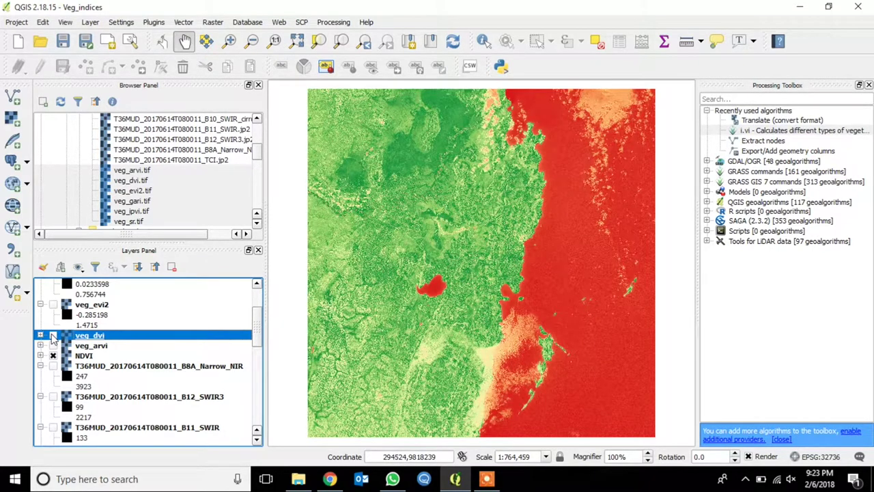
click(53, 335)
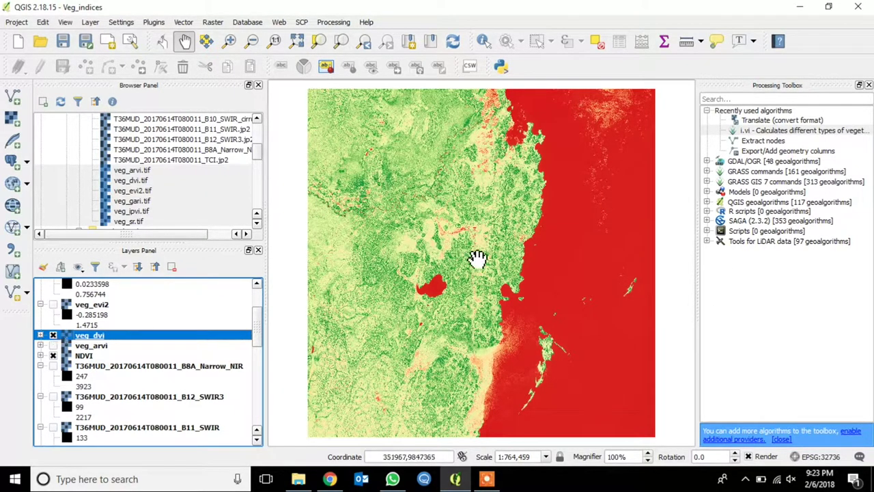
click(52, 335)
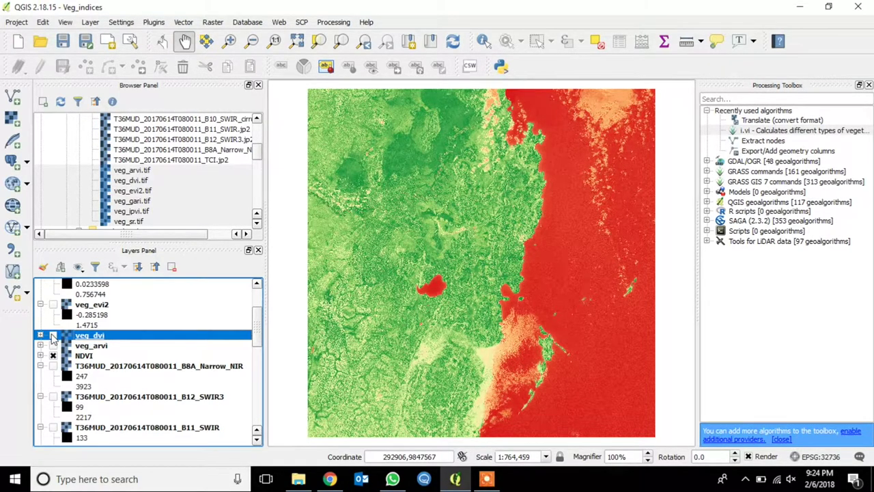
click(53, 335)
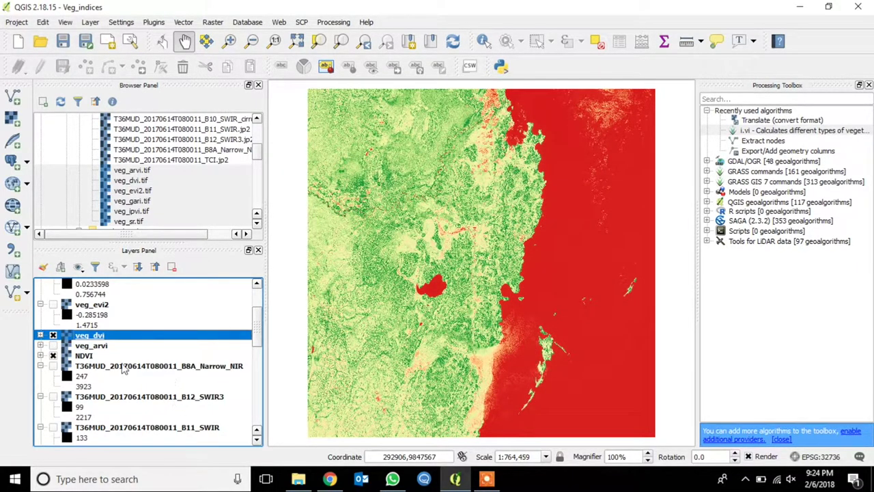
click(52, 335)
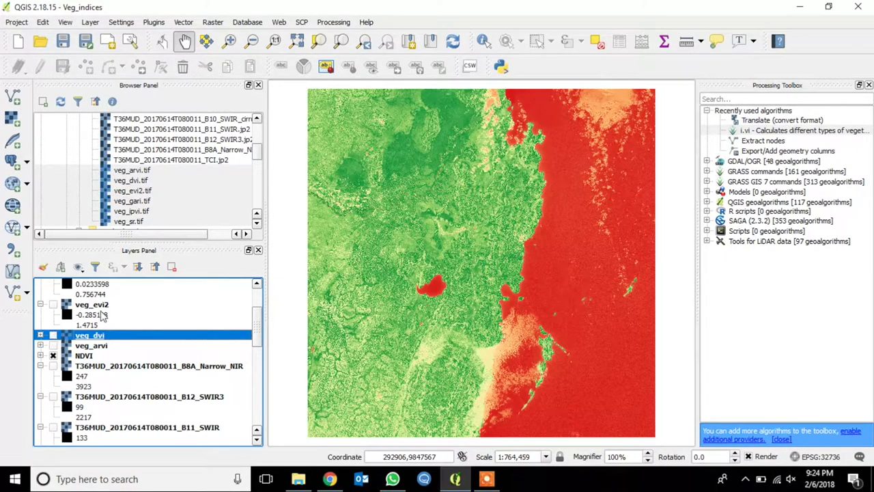
Step: Show the veg_evi2 layer and style it as Singleband pseudocolor in Equal interval mode
click(54, 304)
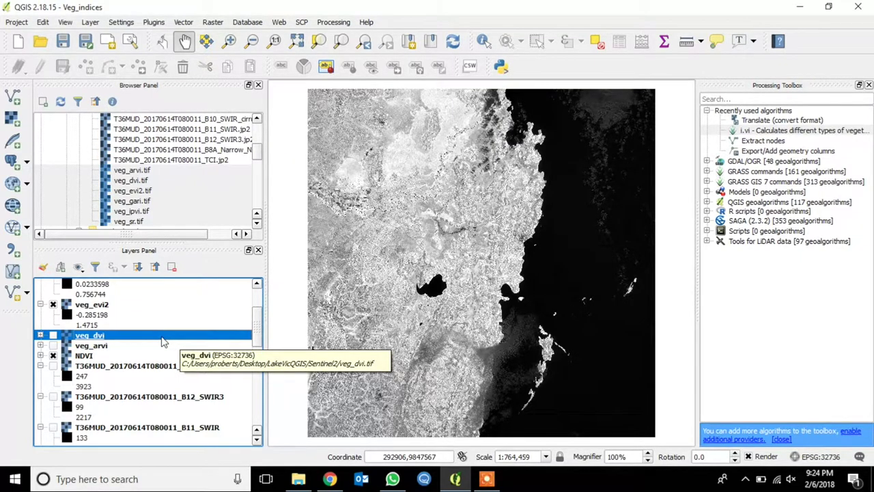
click(104, 304)
right_click(104, 306)
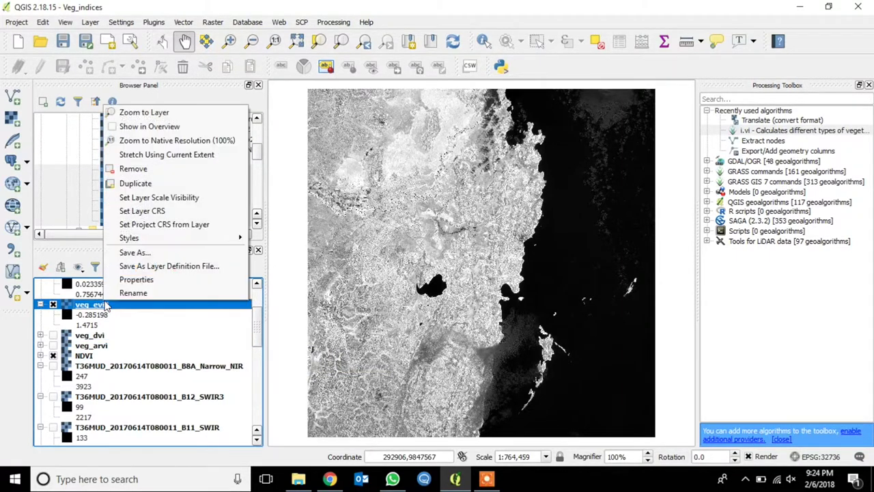
click(137, 280)
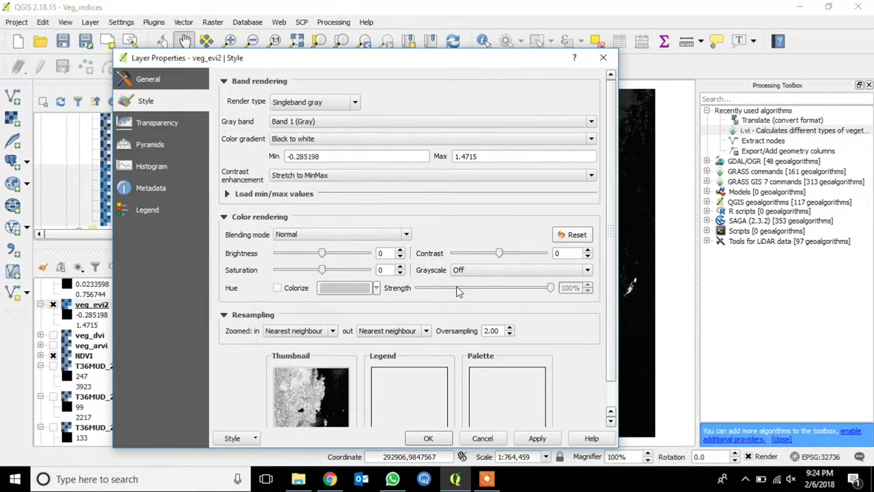
click(352, 105)
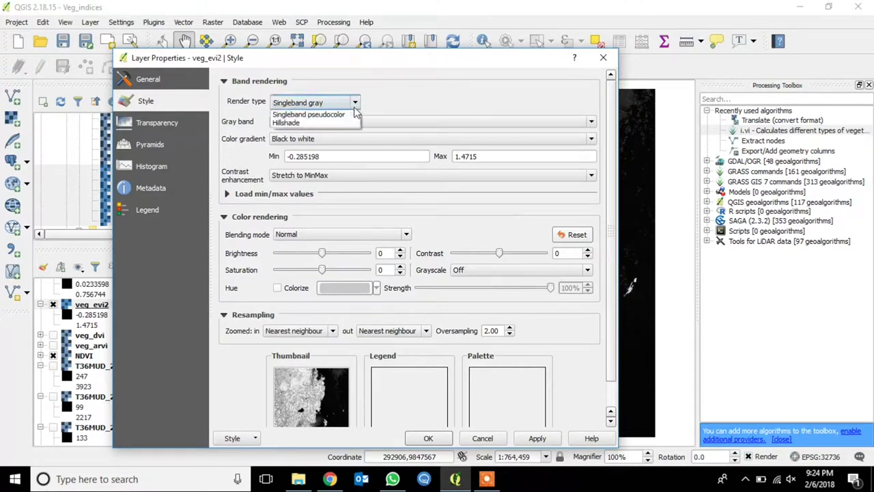
click(347, 140)
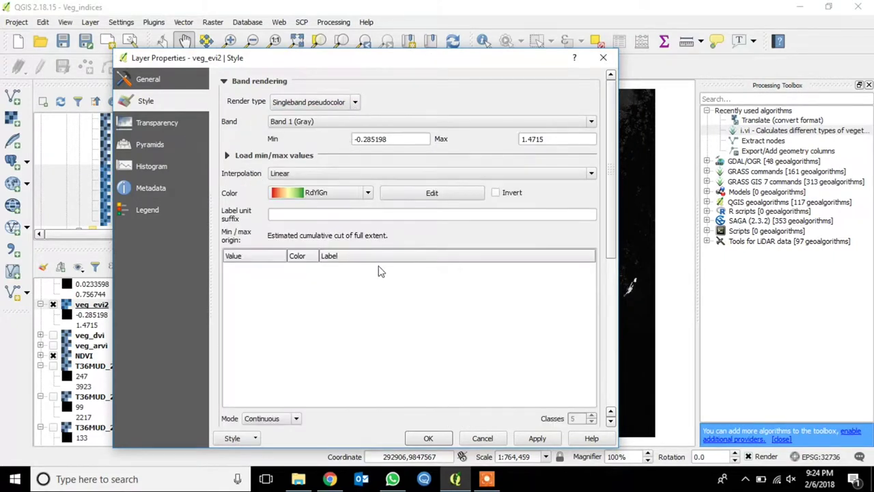
click(296, 418)
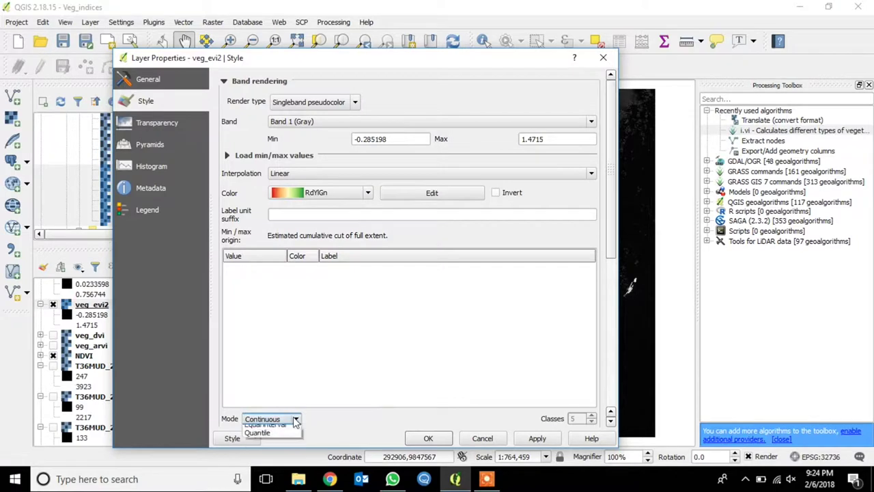
click(276, 438)
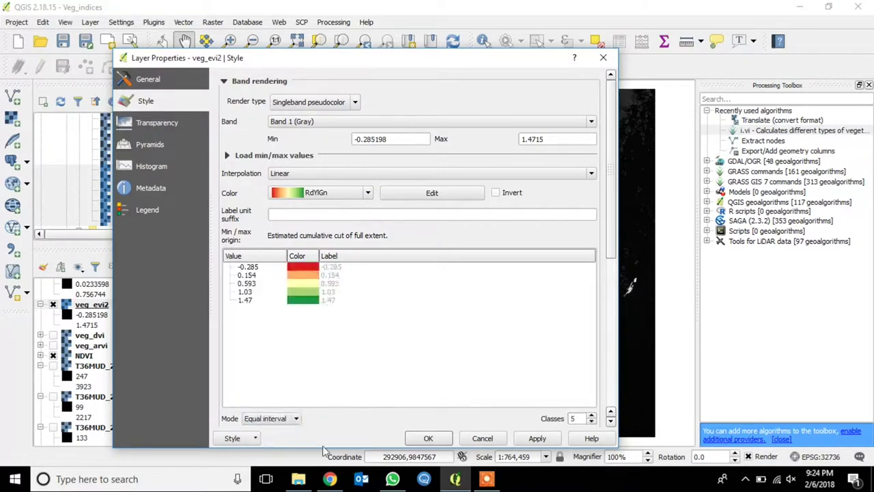
Step: Set the veg_evi2 classification to 10 classes and apply the style
click(592, 415)
click(592, 415)
click(592, 415)
click(592, 416)
click(592, 415)
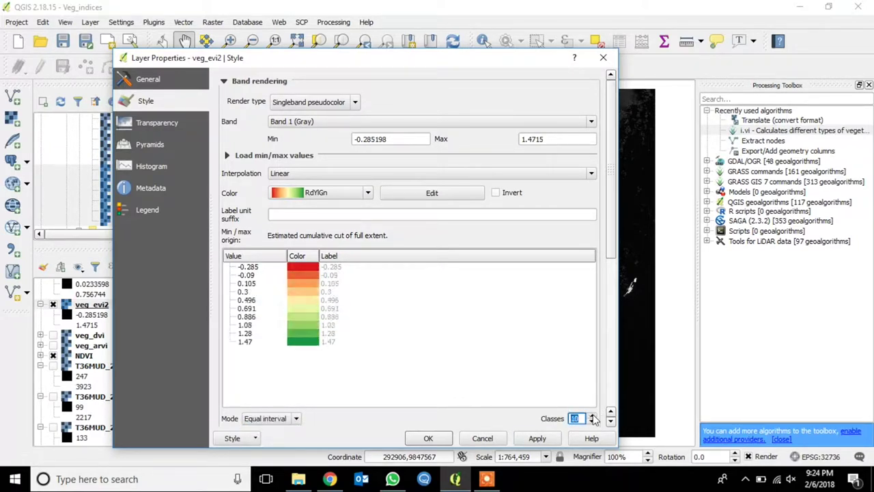
click(537, 437)
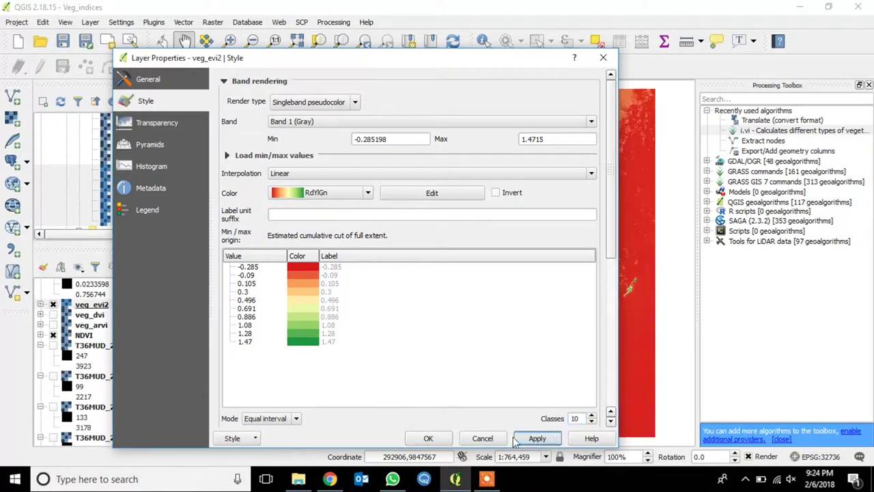
click(428, 438)
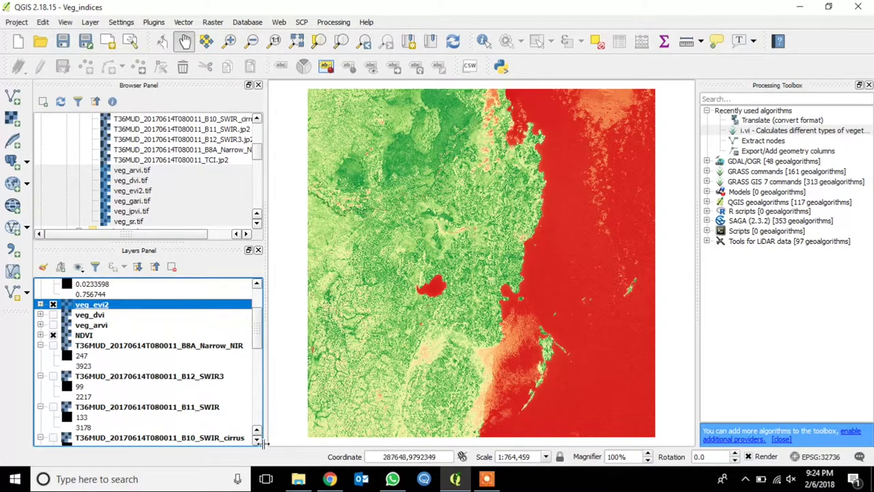
Step: Compare veg_evi2 with the NDVI layer by toggling veg_evi2's visibility, and leave veg_evi2 hidden
click(53, 305)
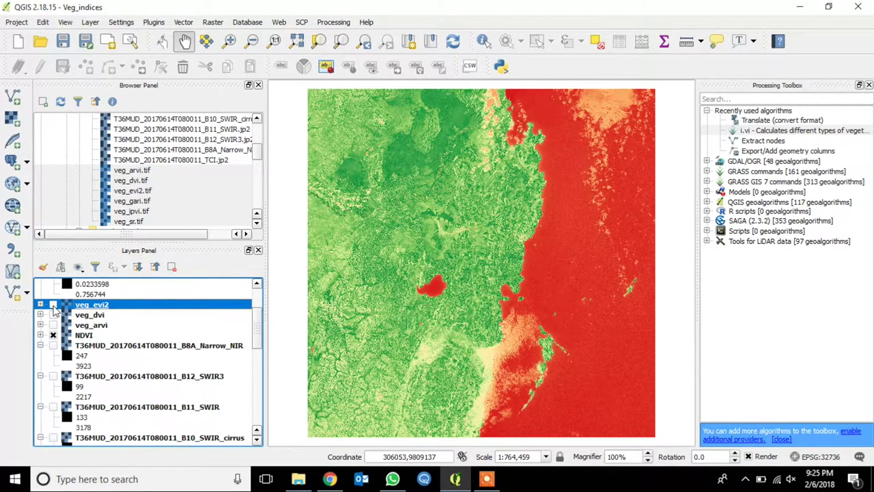
click(53, 305)
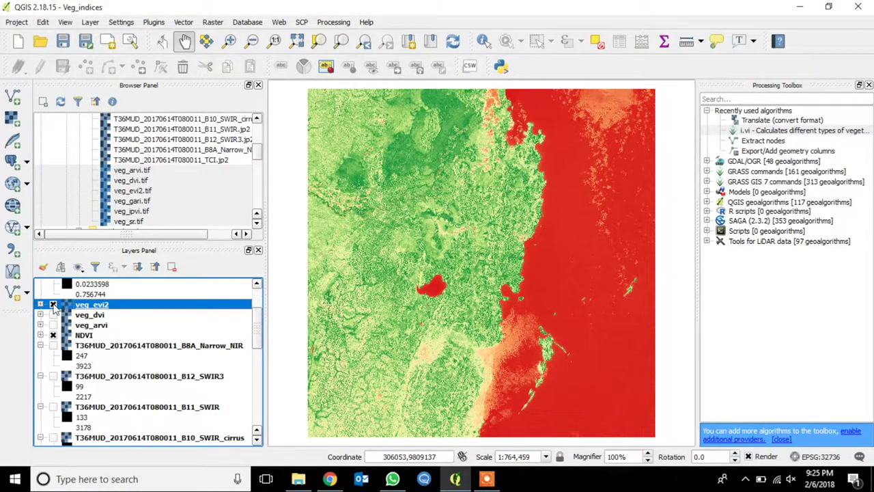
click(54, 305)
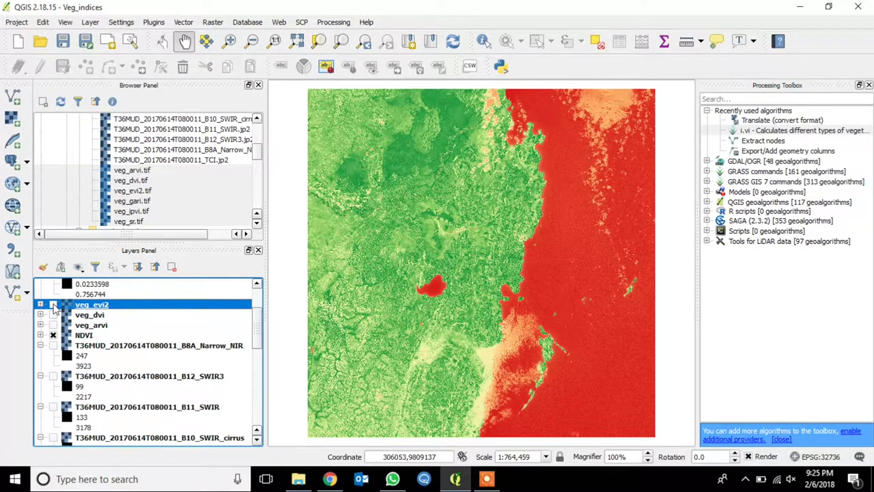
click(54, 304)
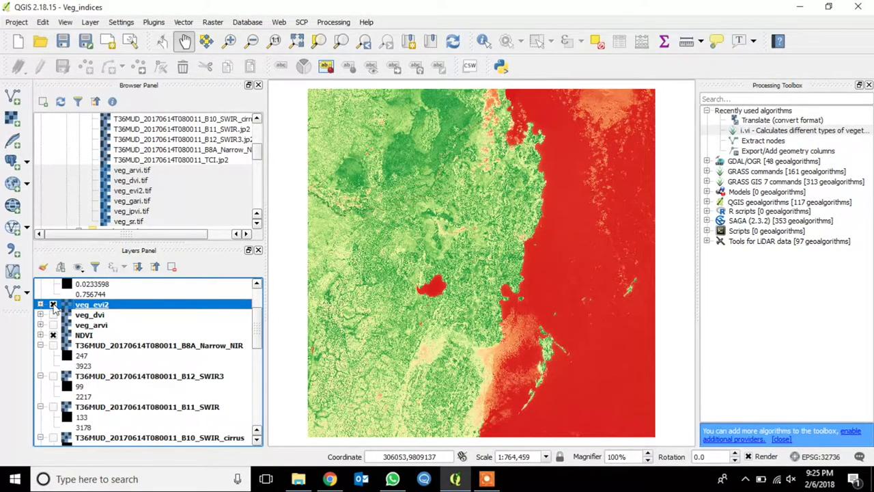
click(53, 304)
Step: Show the veg_gari layer and style it as Singleband pseudocolor in Equal interval mode
scroll(75, 315, up, 2)
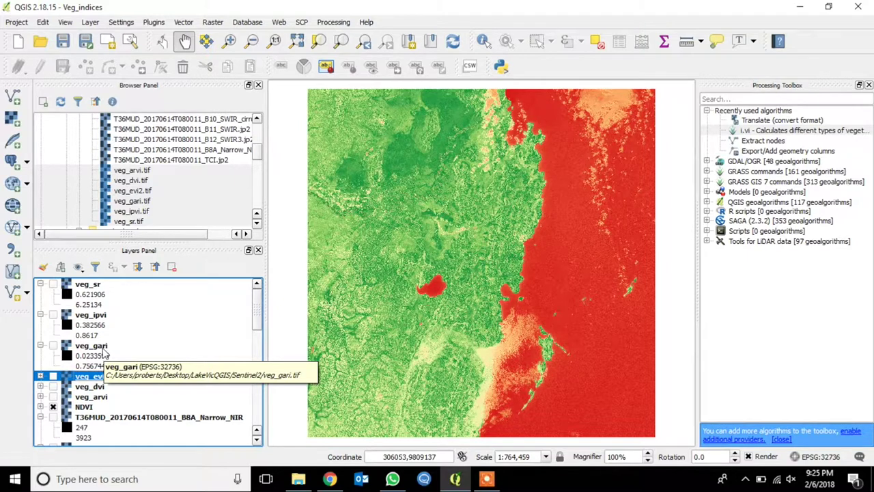
click(54, 345)
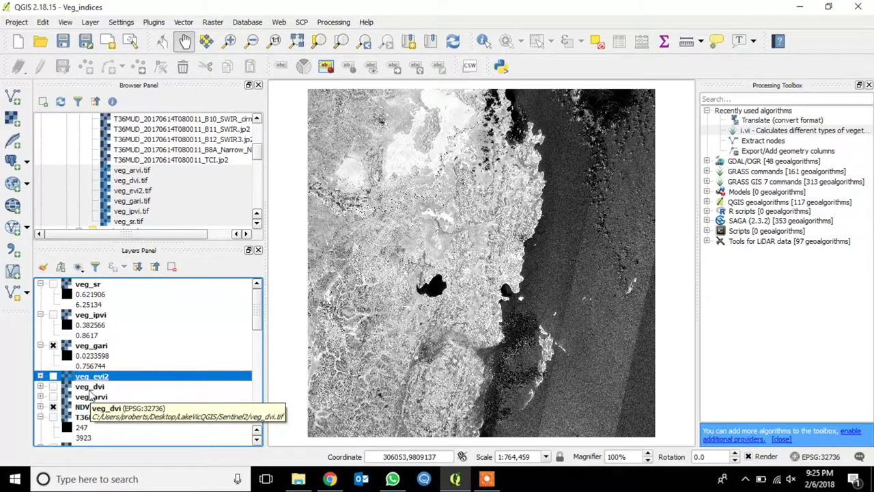
click(108, 347)
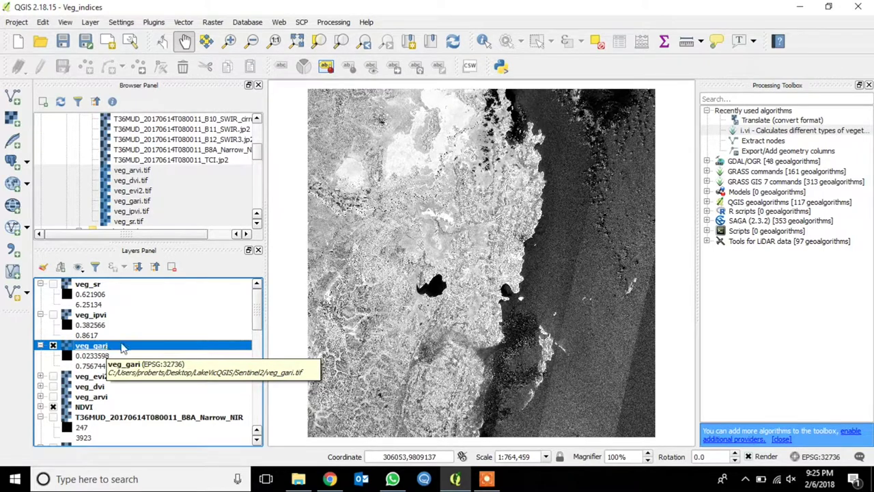
right_click(103, 347)
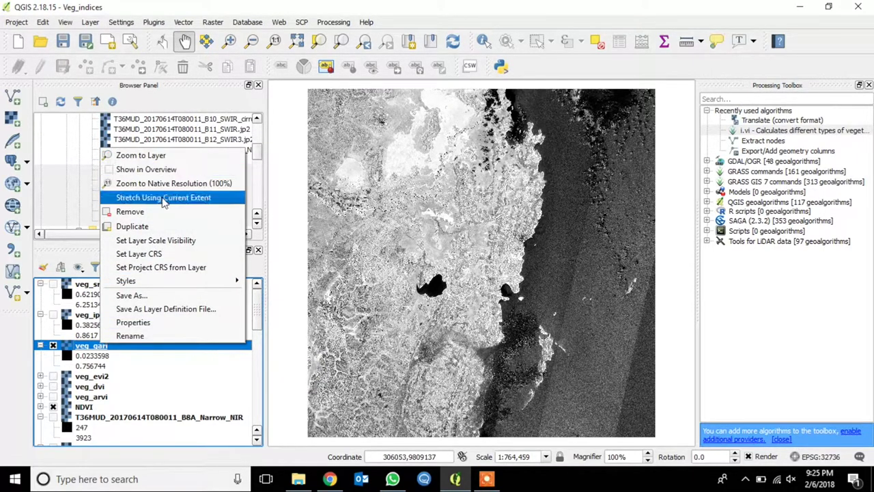
click(141, 325)
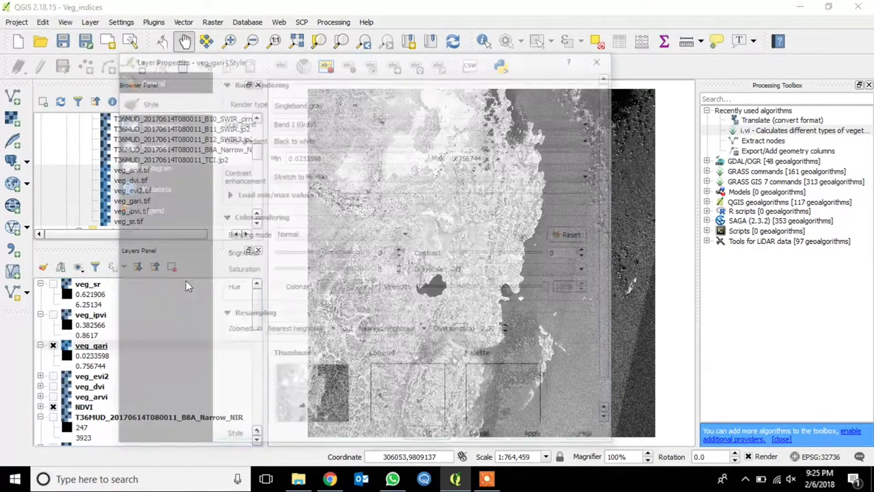
click(354, 103)
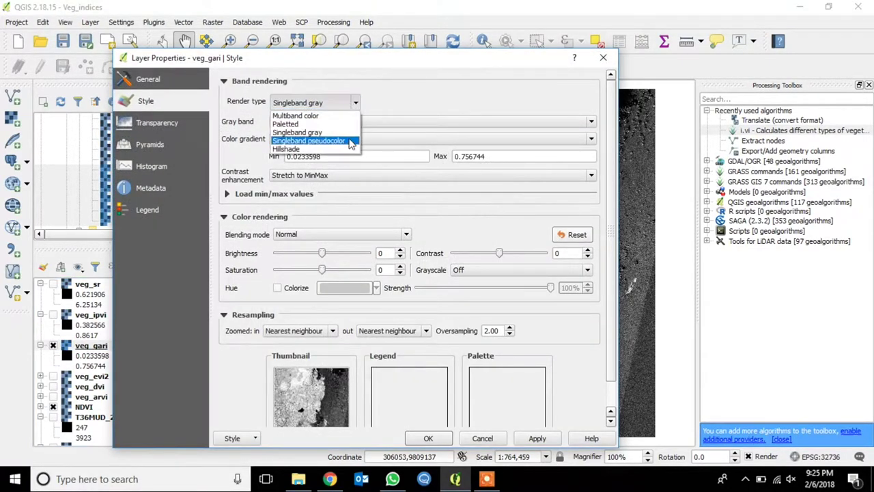
click(347, 142)
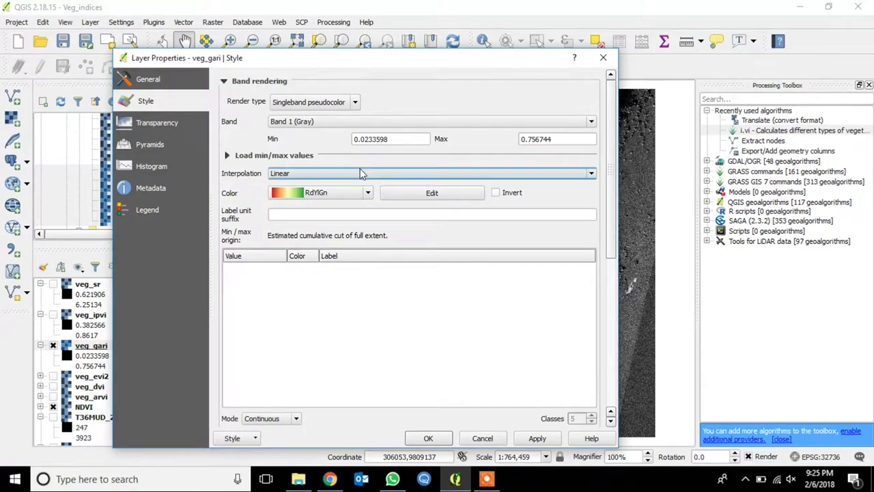
click(281, 422)
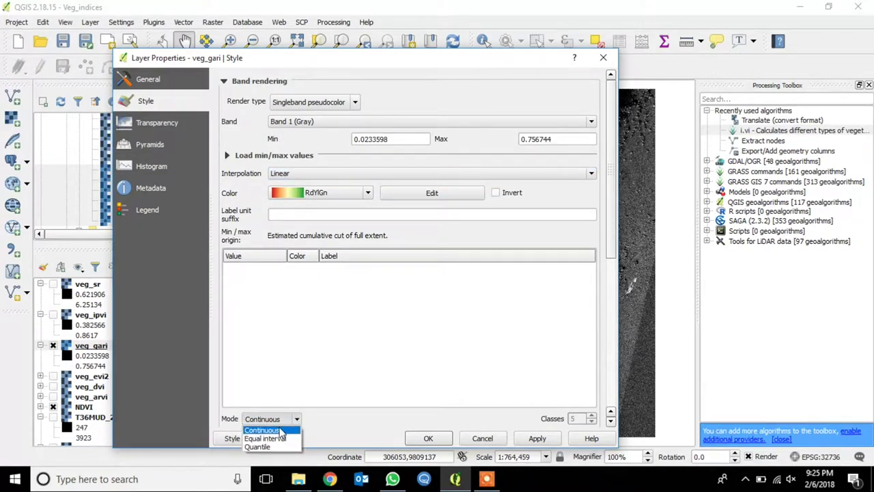
click(284, 438)
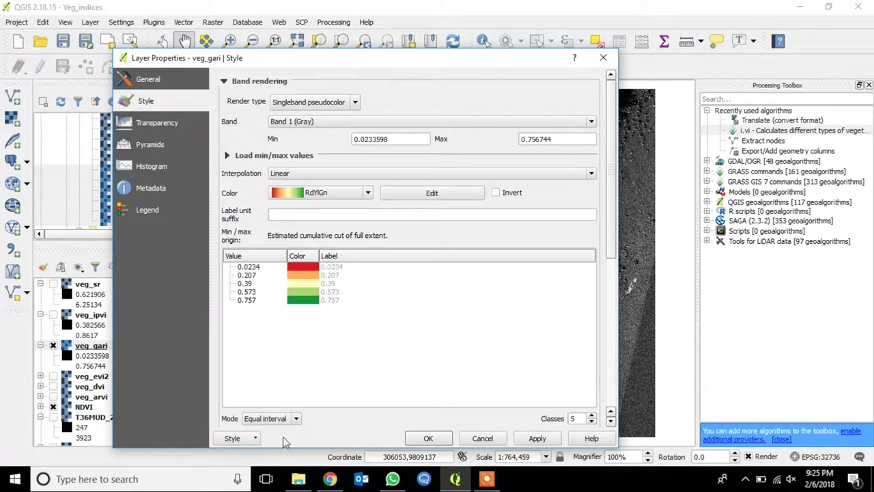
Step: Set the veg_gari classification to 10 classes and apply the style
click(592, 415)
click(592, 416)
click(592, 415)
click(592, 415)
click(592, 415)
click(537, 438)
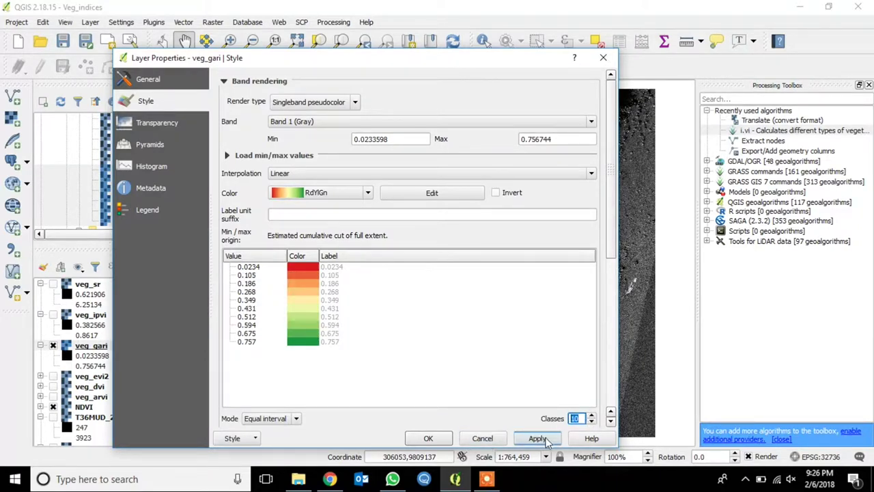
click(428, 438)
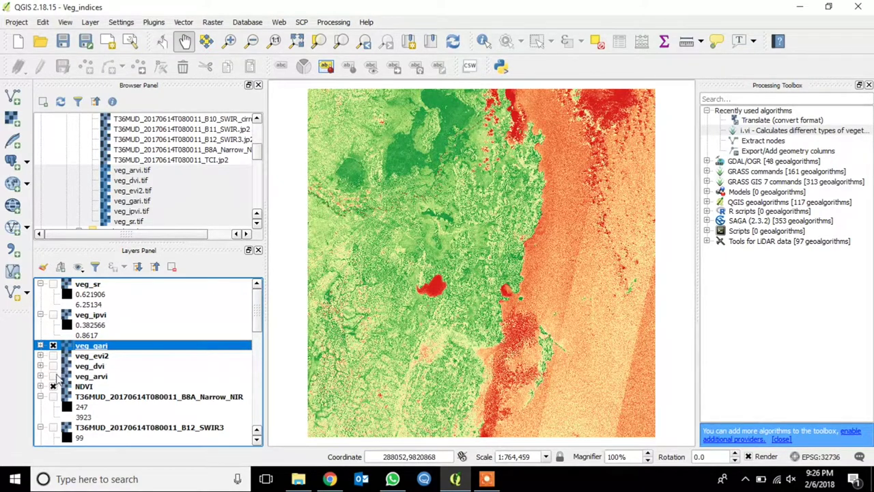
Step: Compare veg_gari with veg_evi2 and the NDVI layer by toggling their visibility, and leave veg_gari and veg_evi2 hidden
click(53, 346)
click(54, 356)
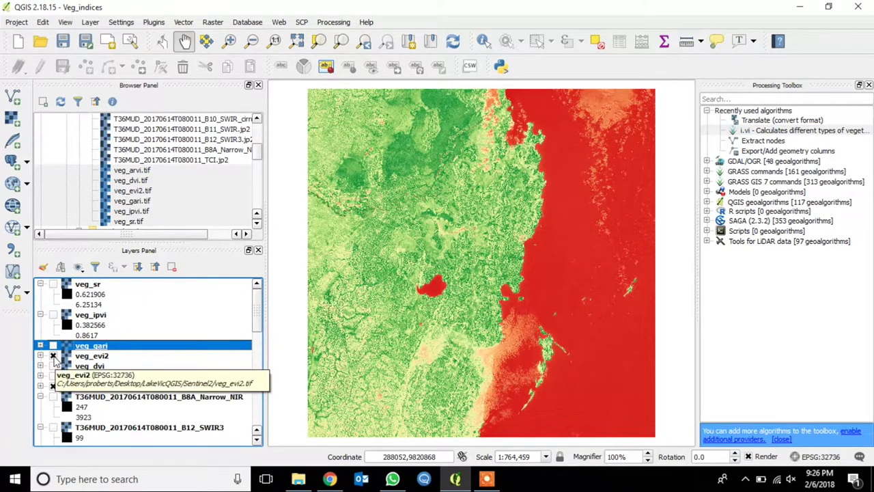
click(53, 355)
click(54, 345)
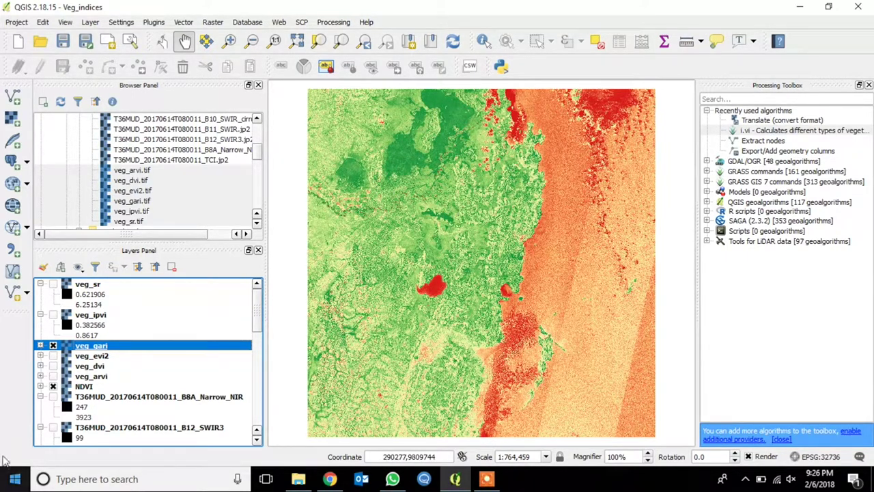
click(53, 346)
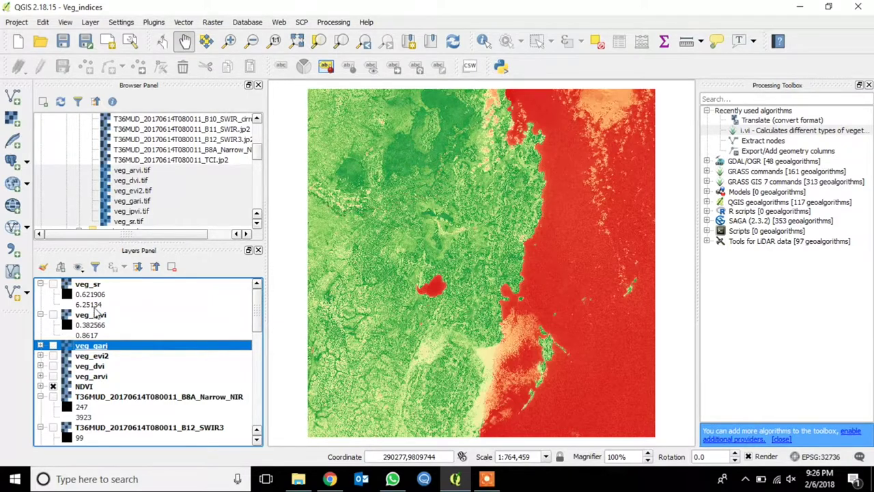
Step: Show the veg_ipvi layer and style it as Singleband pseudocolor in Equal interval mode
click(94, 314)
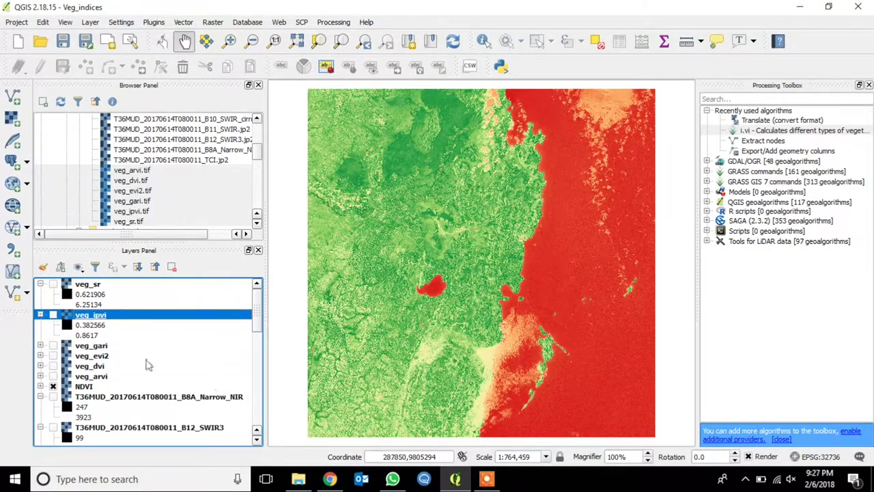
click(52, 315)
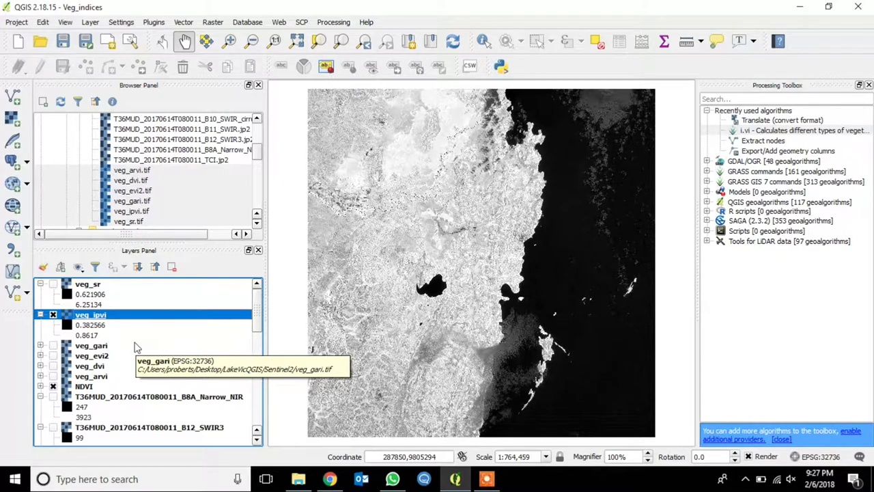
right_click(110, 316)
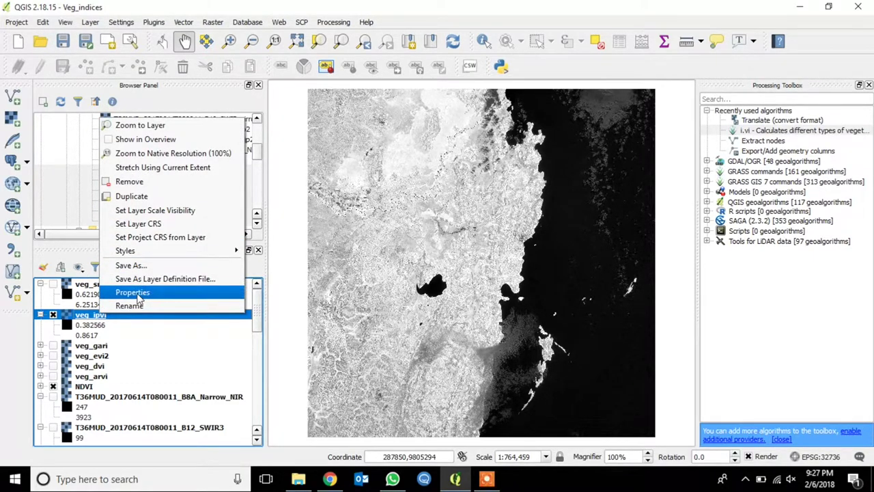
click(137, 294)
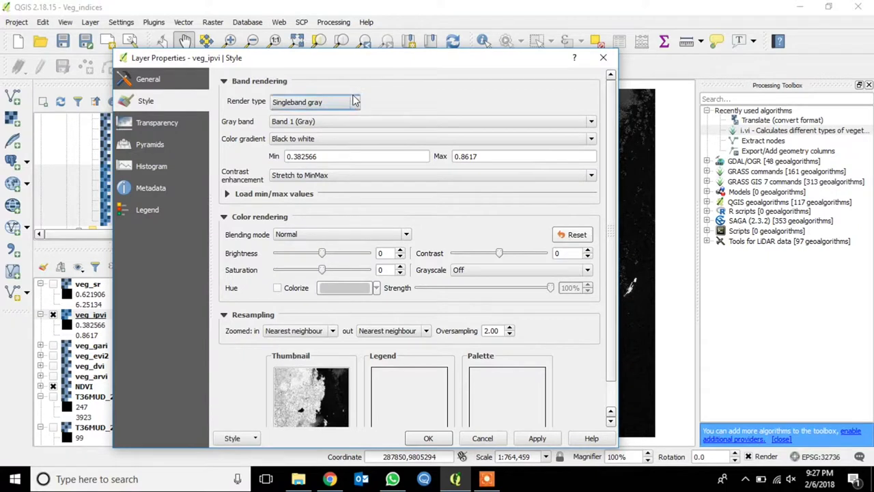
click(355, 101)
click(314, 141)
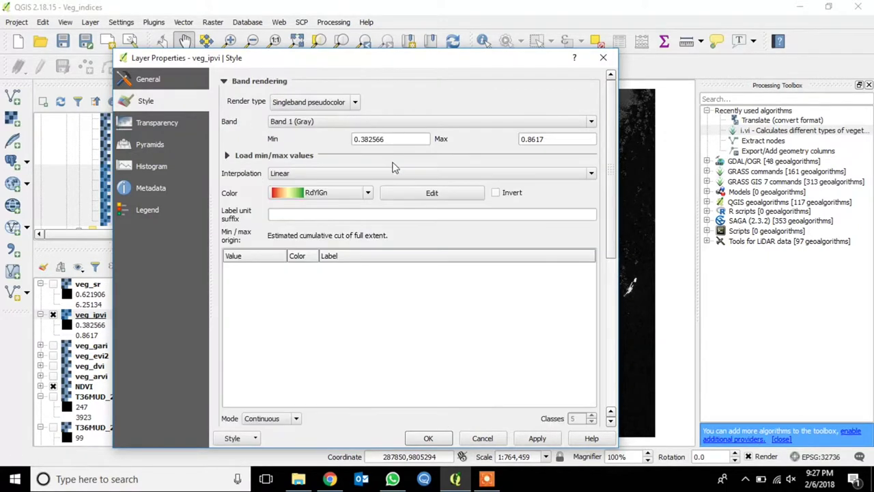
click(280, 418)
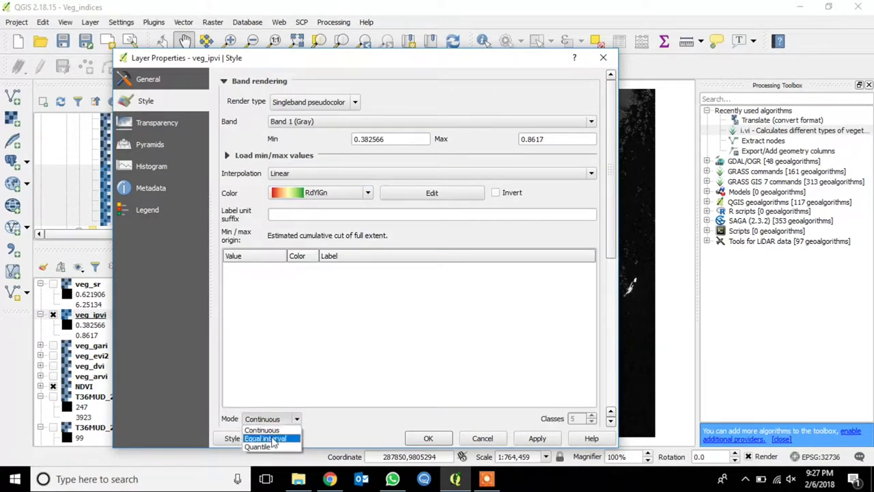
click(272, 440)
Step: Increase the number of classes in the veg_ipvi classification and apply the style
click(592, 416)
click(592, 415)
click(592, 415)
click(534, 439)
click(437, 439)
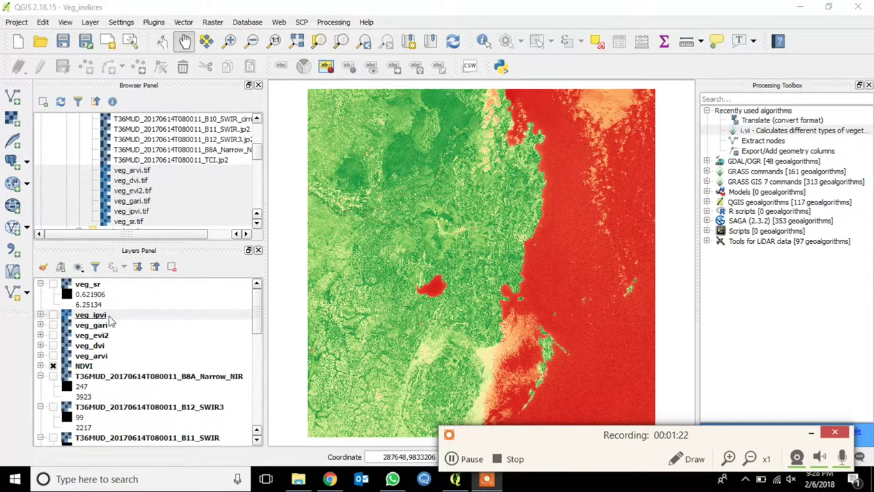
Step: Style the veg_sr layer as Singleband pseudocolor in Equal interval mode
right_click(86, 285)
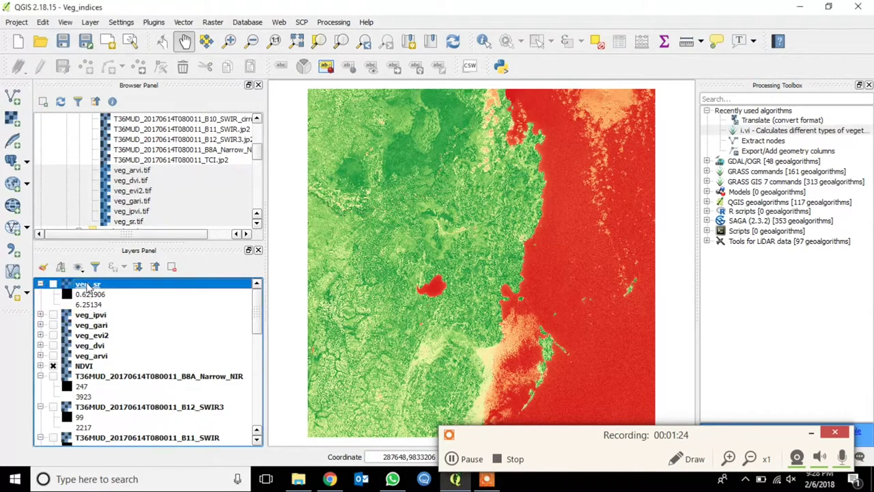
click(145, 456)
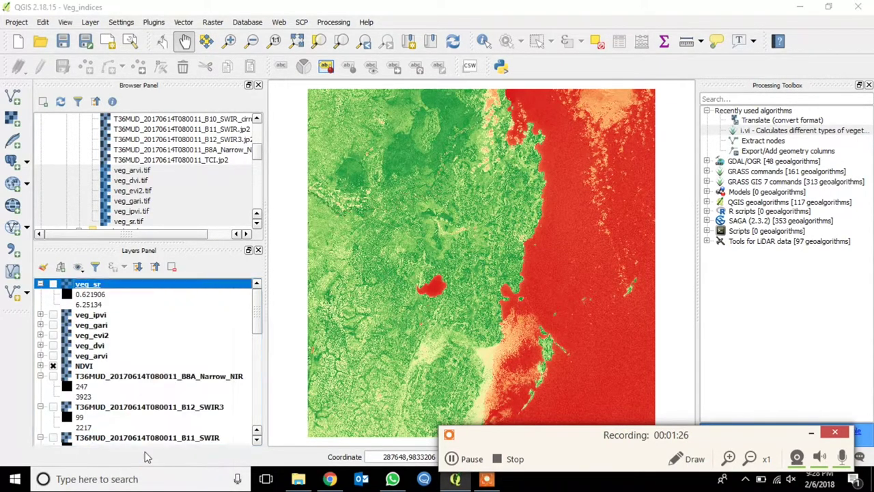
click(338, 104)
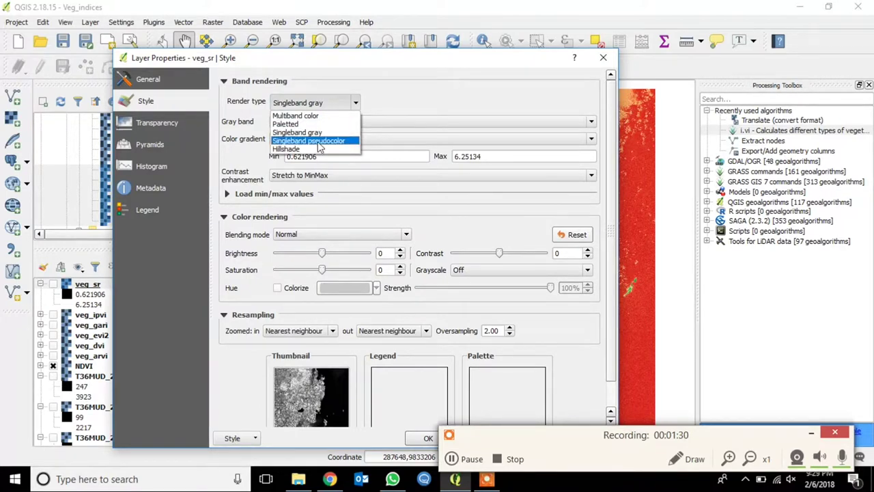
click(318, 141)
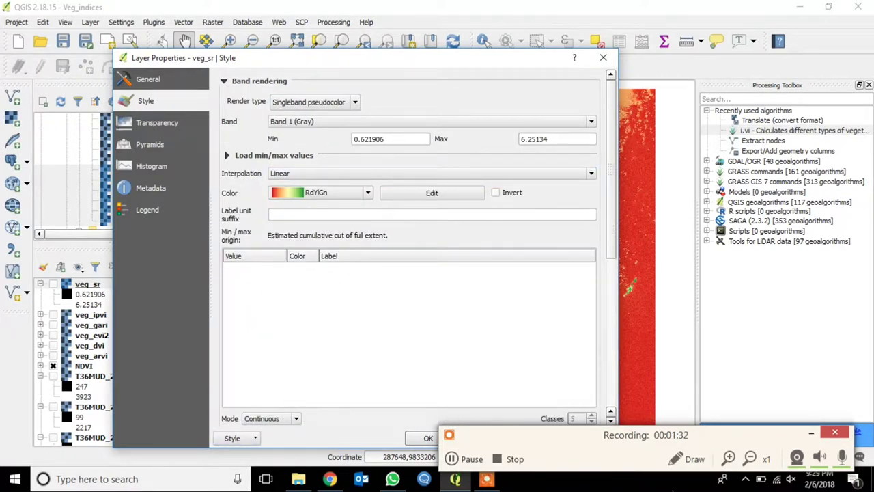
click(814, 434)
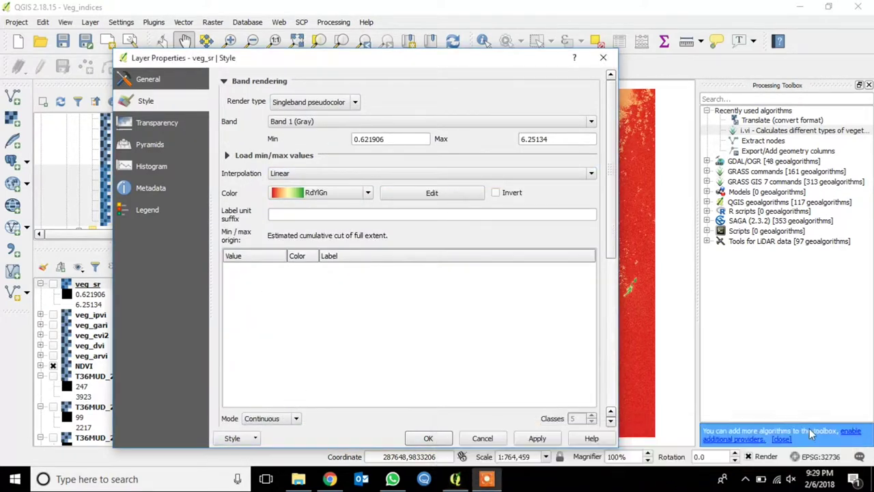
click(266, 419)
click(266, 438)
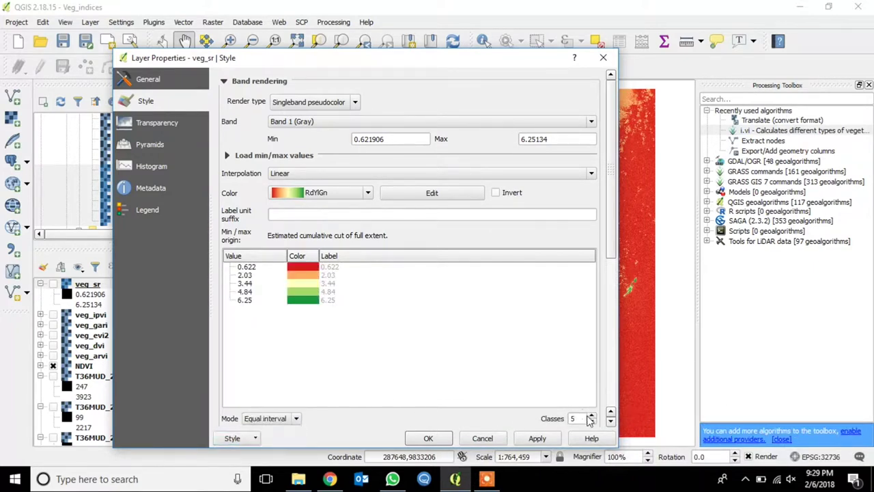
Step: Set the veg_sr classification to 10 classes, apply the style and show the layer on the map
click(591, 415)
click(591, 415)
click(591, 416)
click(591, 415)
click(591, 415)
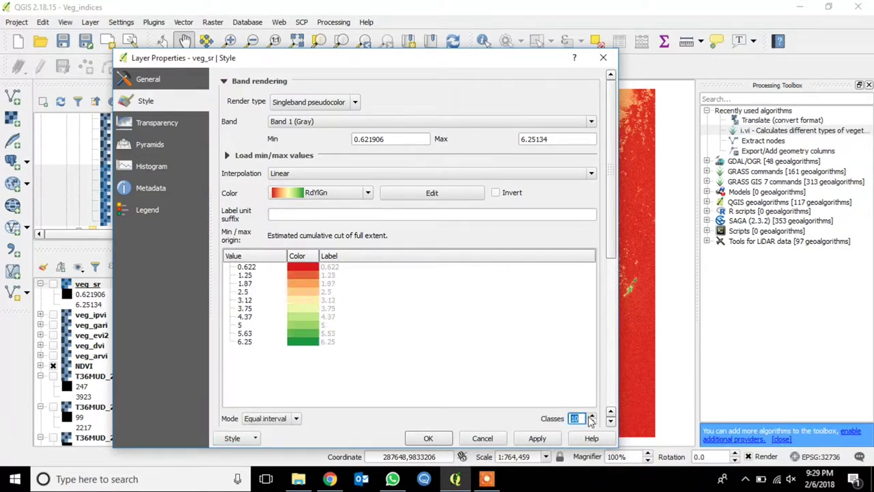
click(538, 438)
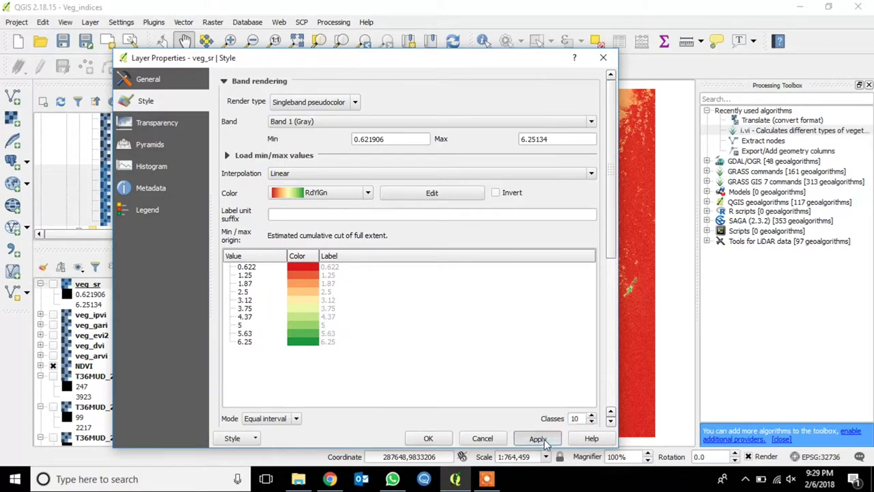
click(428, 438)
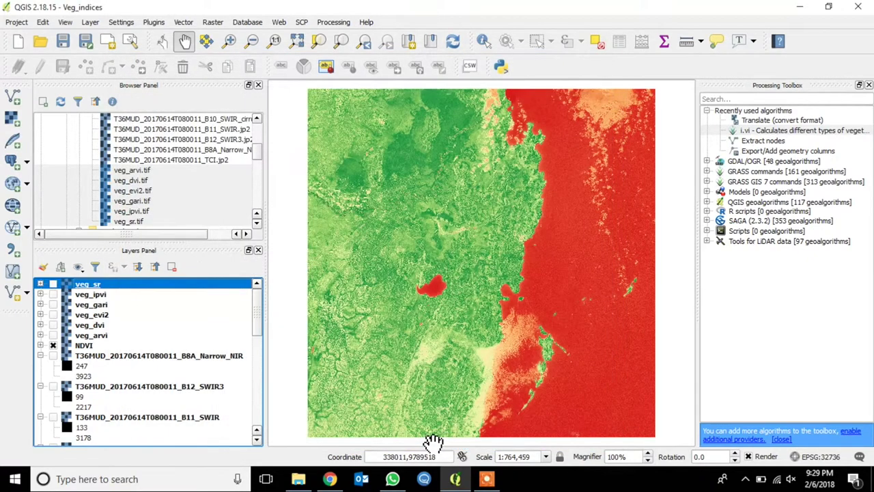
click(54, 284)
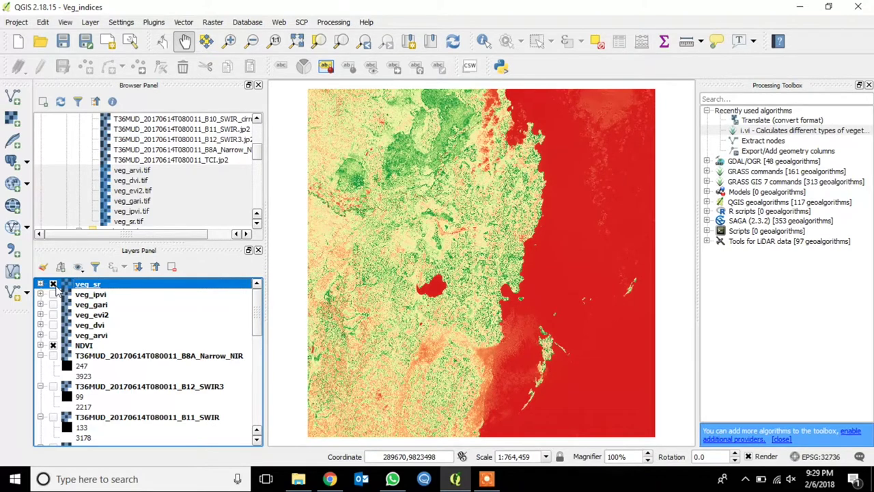